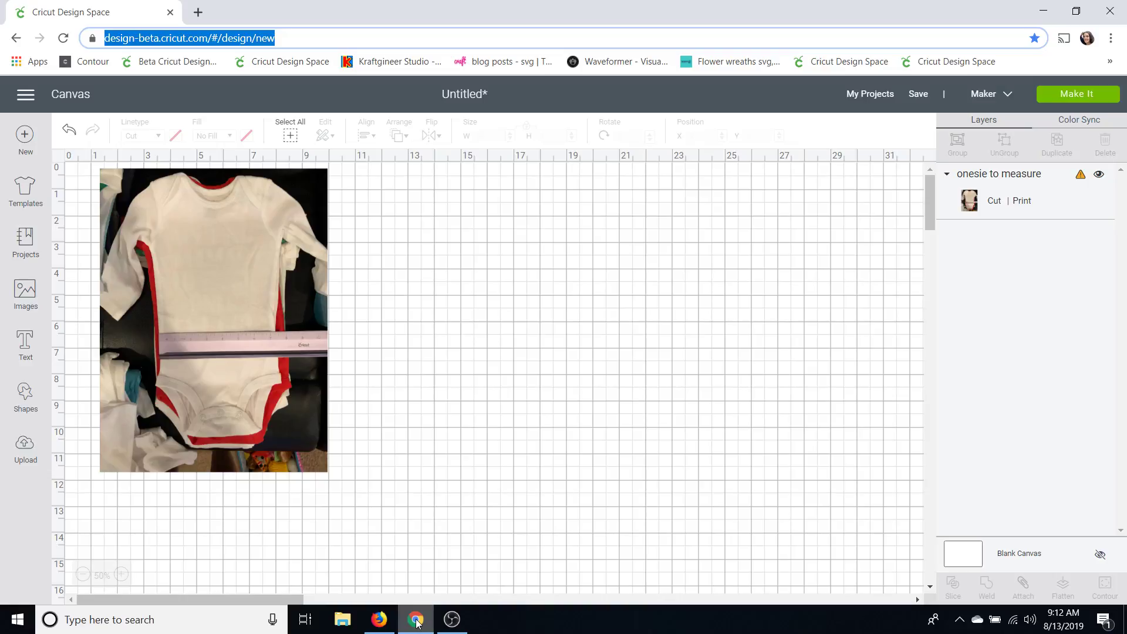
Zoom the canvas from 50% to 100% so the onesie photo and ruler look larger
left_click(120, 574)
left_click(121, 575)
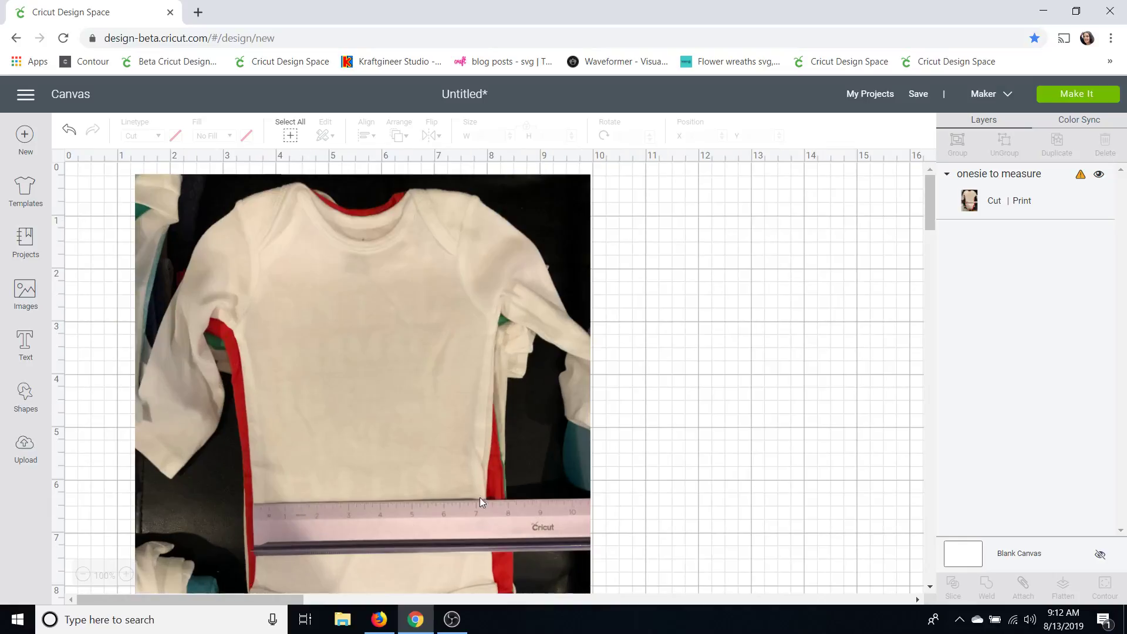
Add a square, set its width to 1 inch, and drag it onto the photo near the ruler
left_click(32, 399)
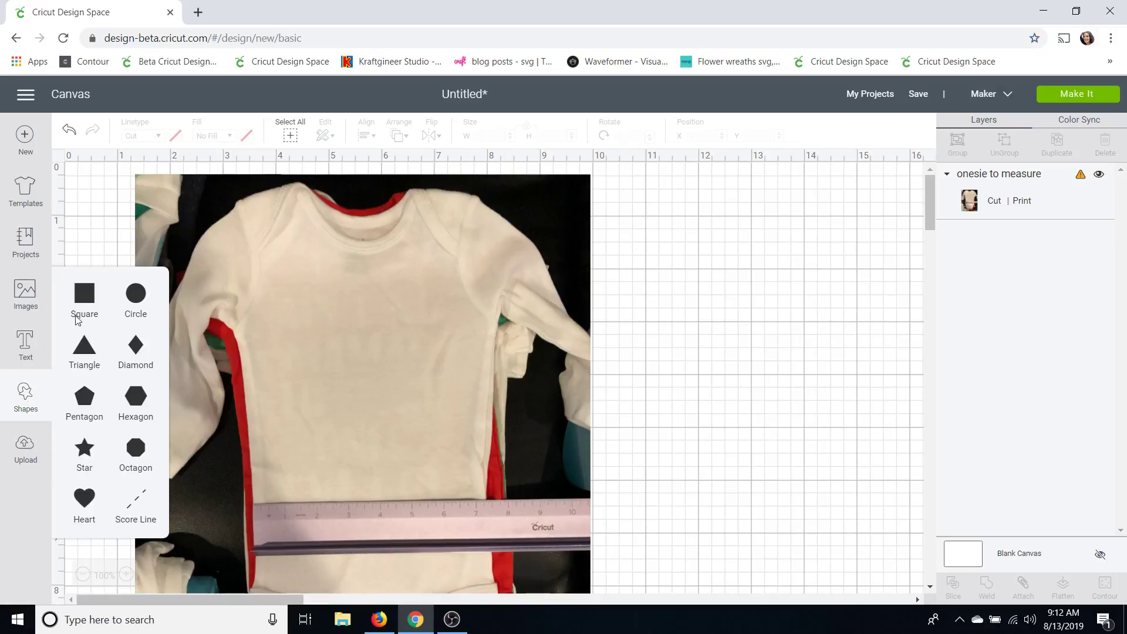
left_click(76, 302)
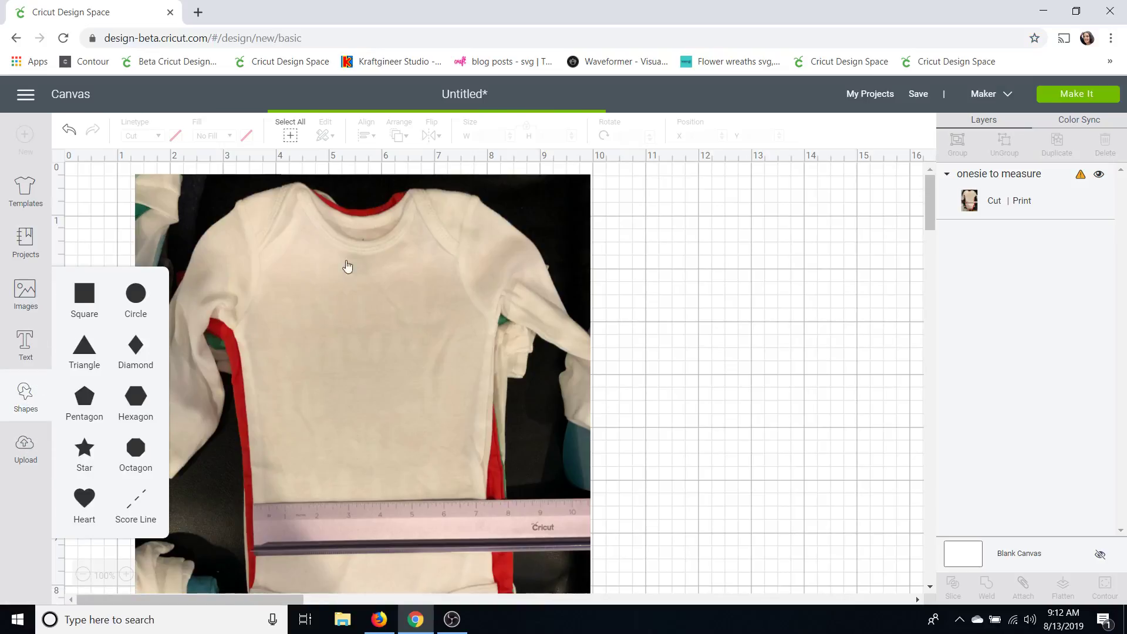
double_click(503, 135)
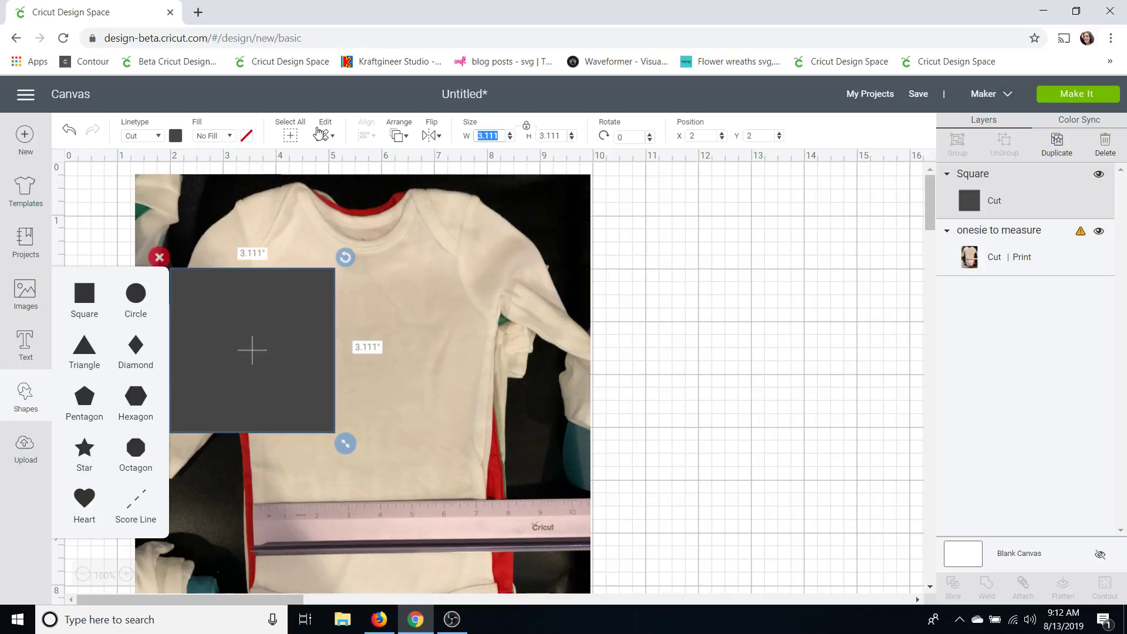
type("1")
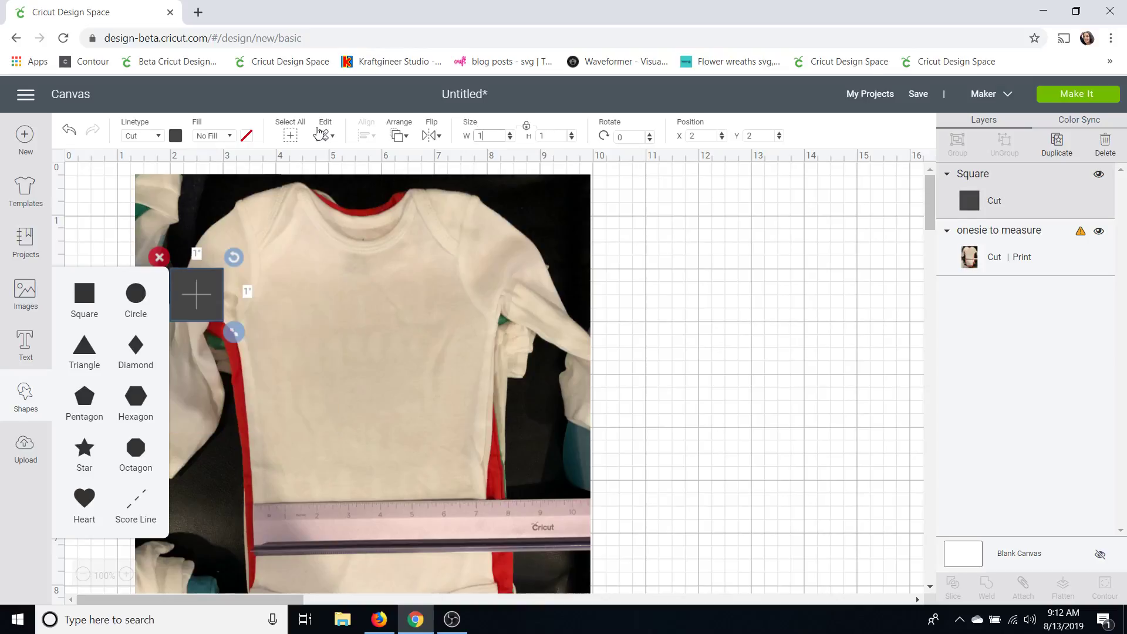
left_click_drag(198, 288, 280, 470)
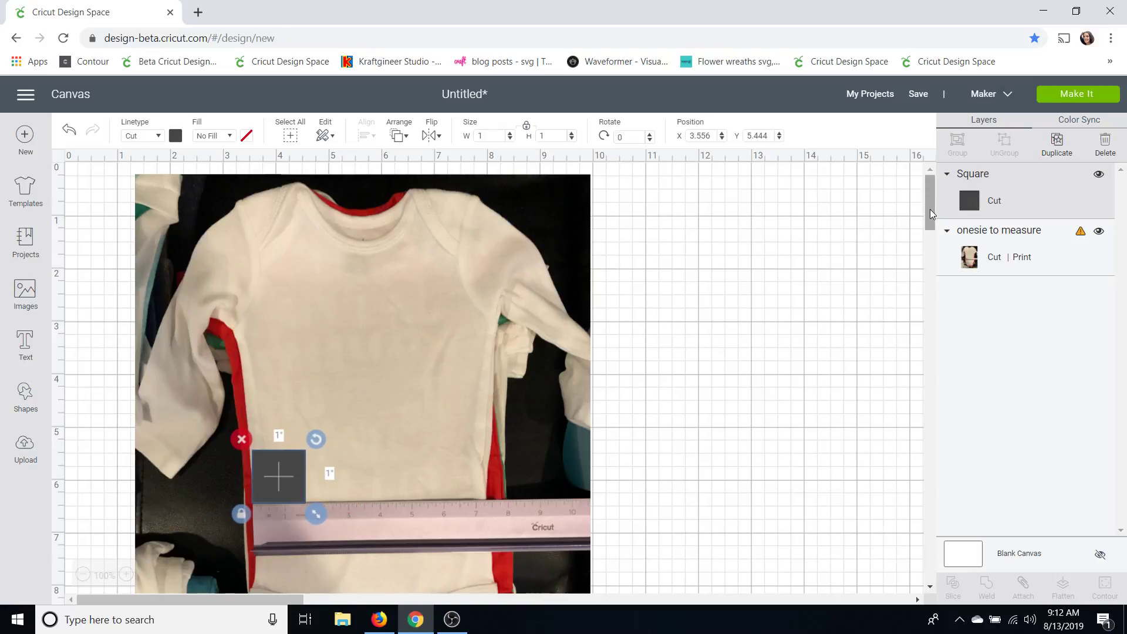
left_click_drag(929, 209, 933, 261)
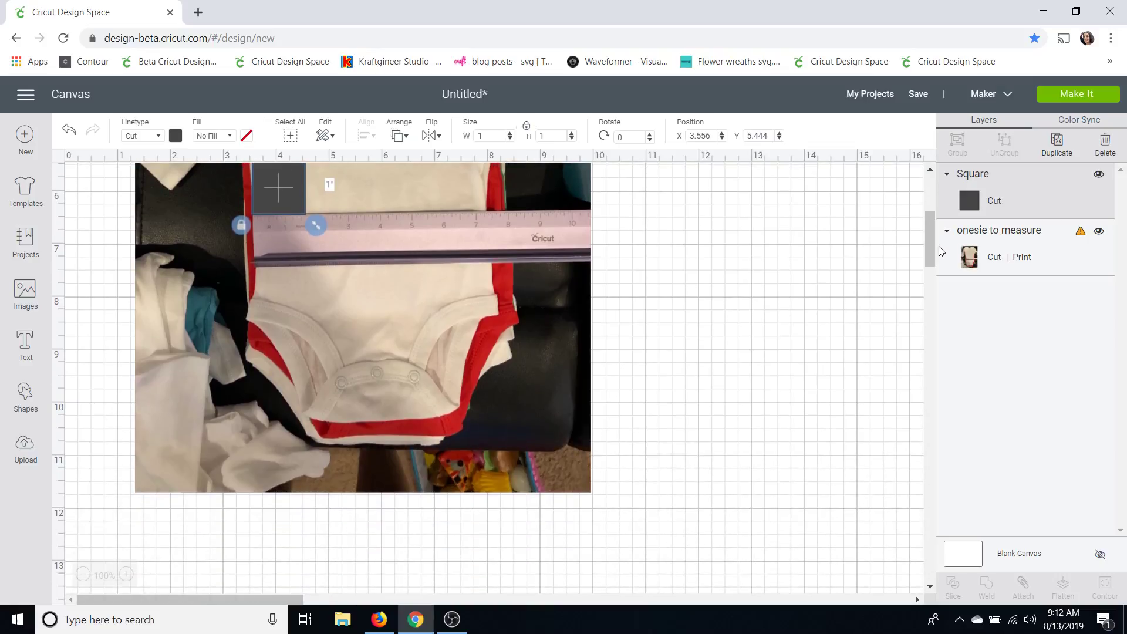
Enlarge the onesie photo and align the 1-inch square with the ruler's 3–4 inch marks
left_click(589, 416)
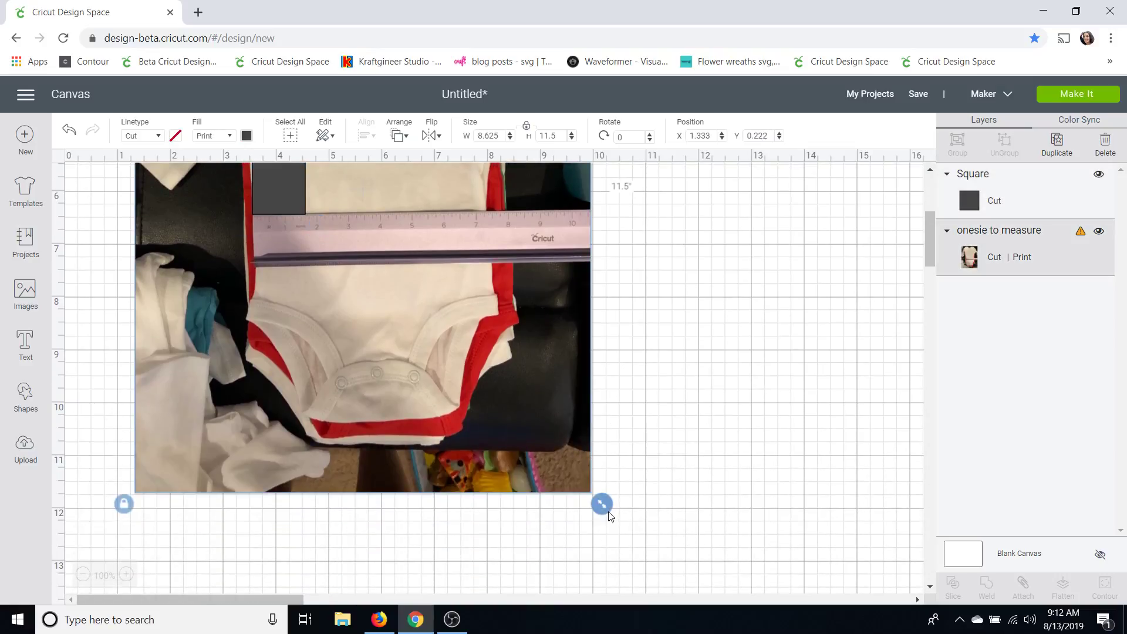
left_click_drag(606, 509, 672, 587)
left_click_drag(270, 189, 290, 242)
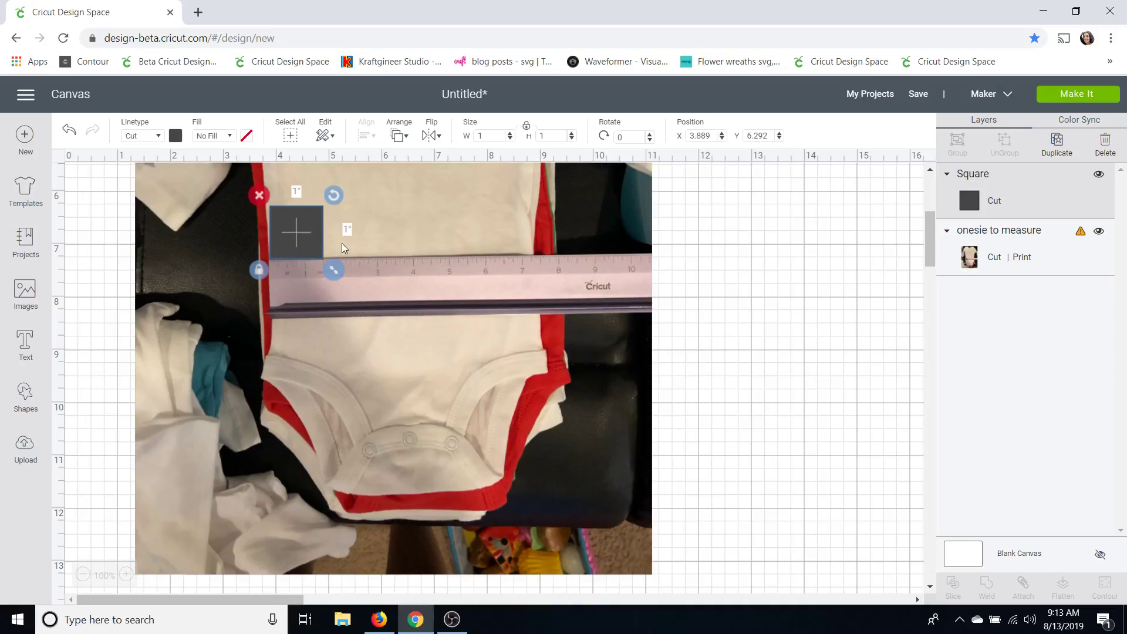
left_click_drag(316, 251, 420, 233)
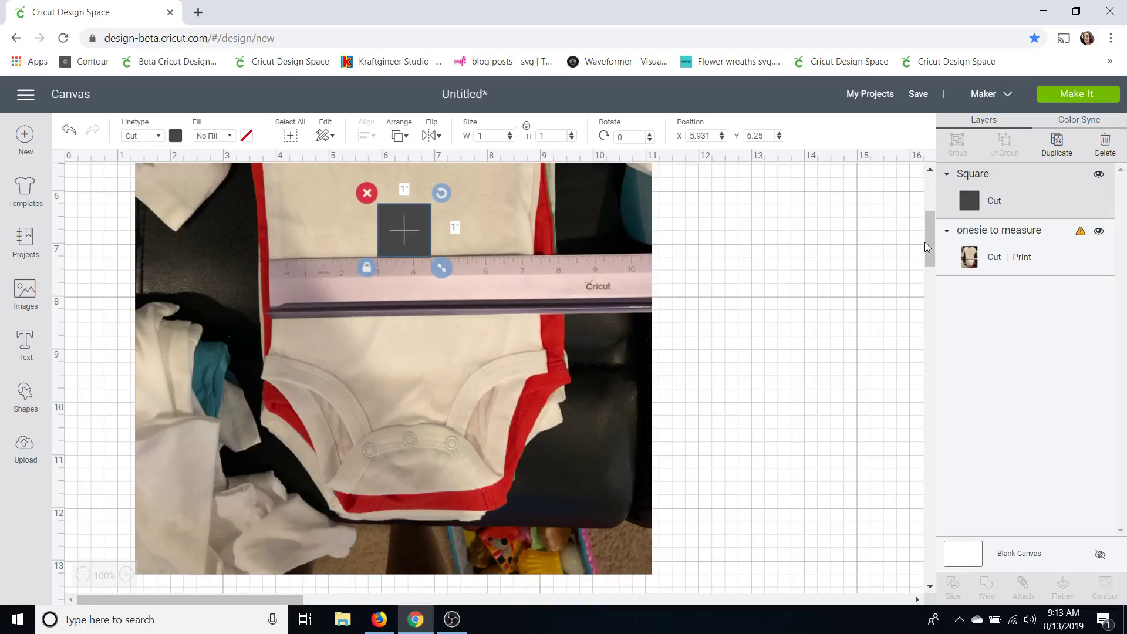
left_click_drag(931, 234, 932, 246)
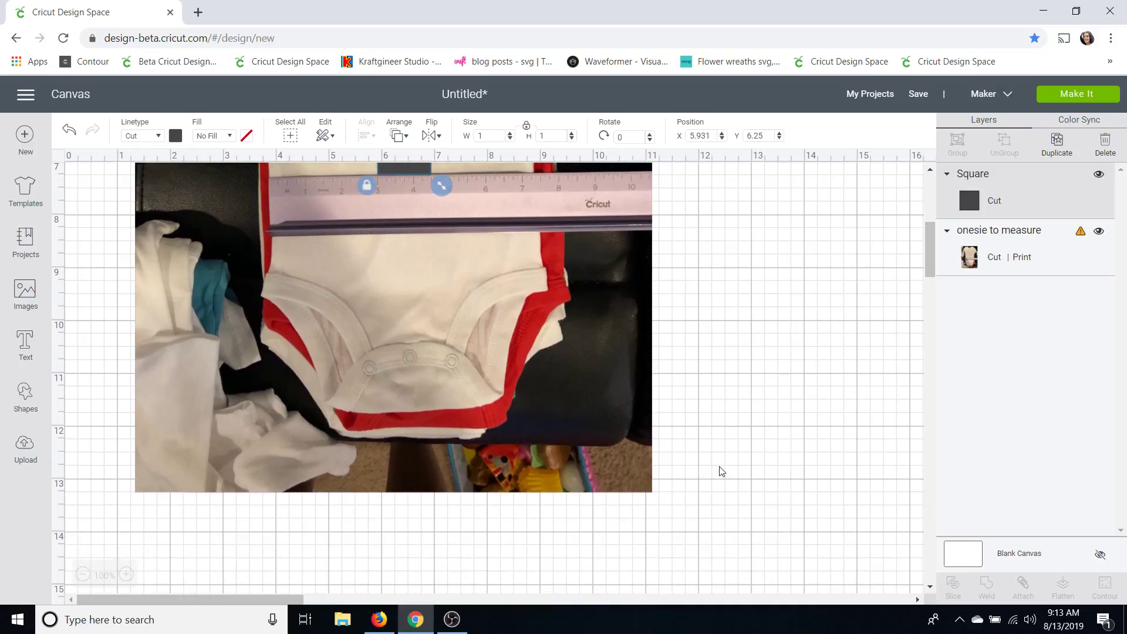
Zoom out to 75%, enlarge the onesie photo further, and move the square onto it
left_click(614, 441)
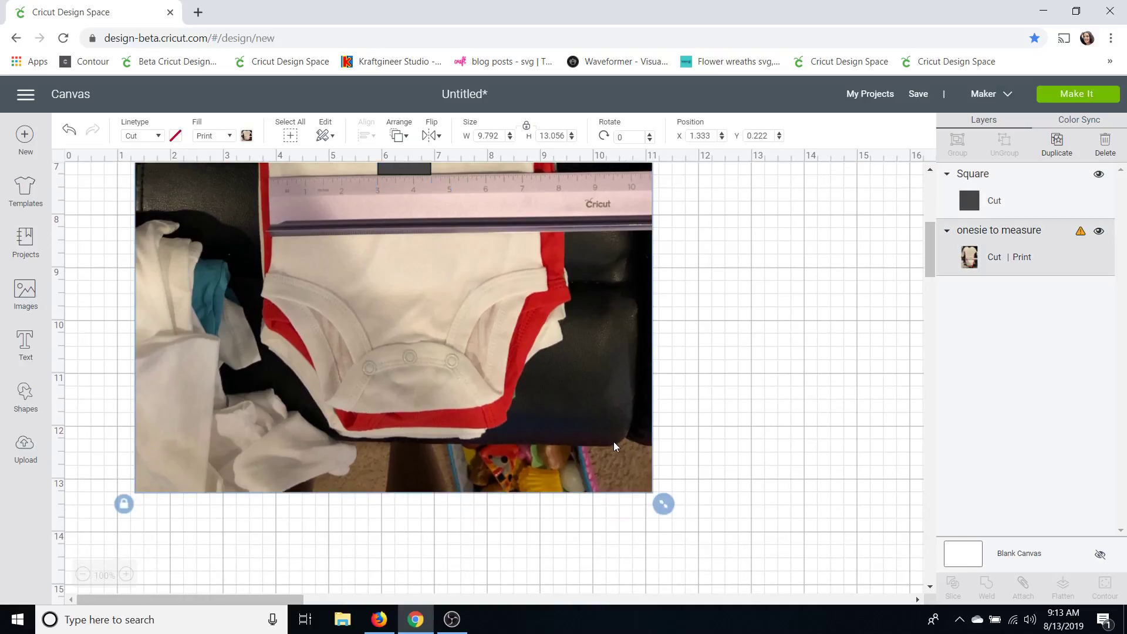
left_click(78, 575)
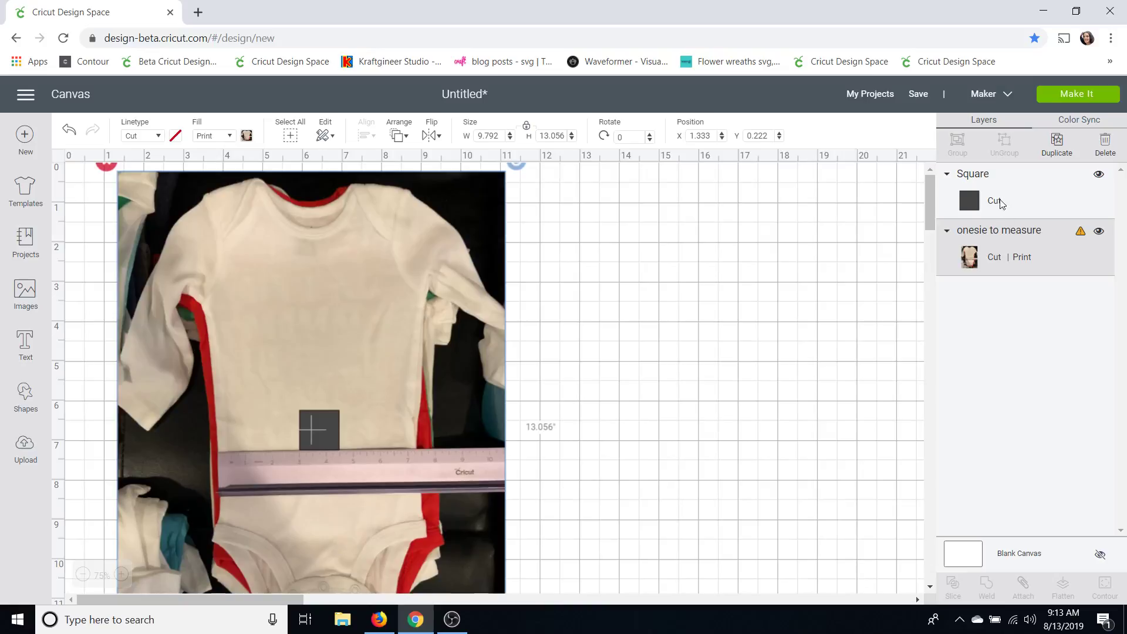
left_click_drag(928, 193, 924, 224)
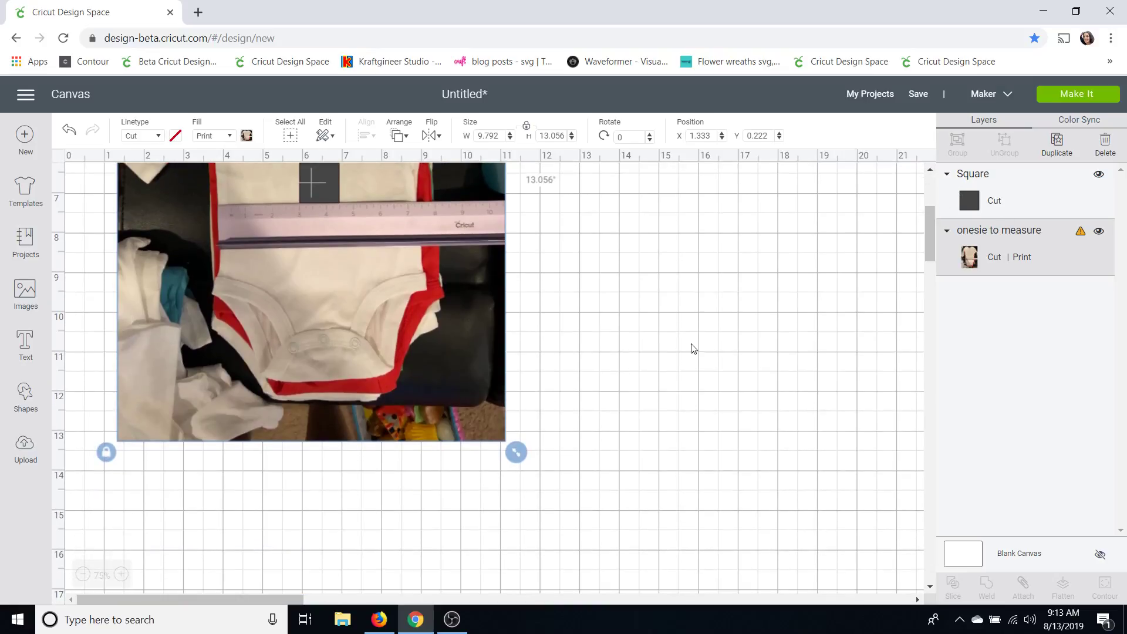
left_click_drag(519, 451, 601, 566)
left_click_drag(319, 173, 355, 256)
left_click(738, 359)
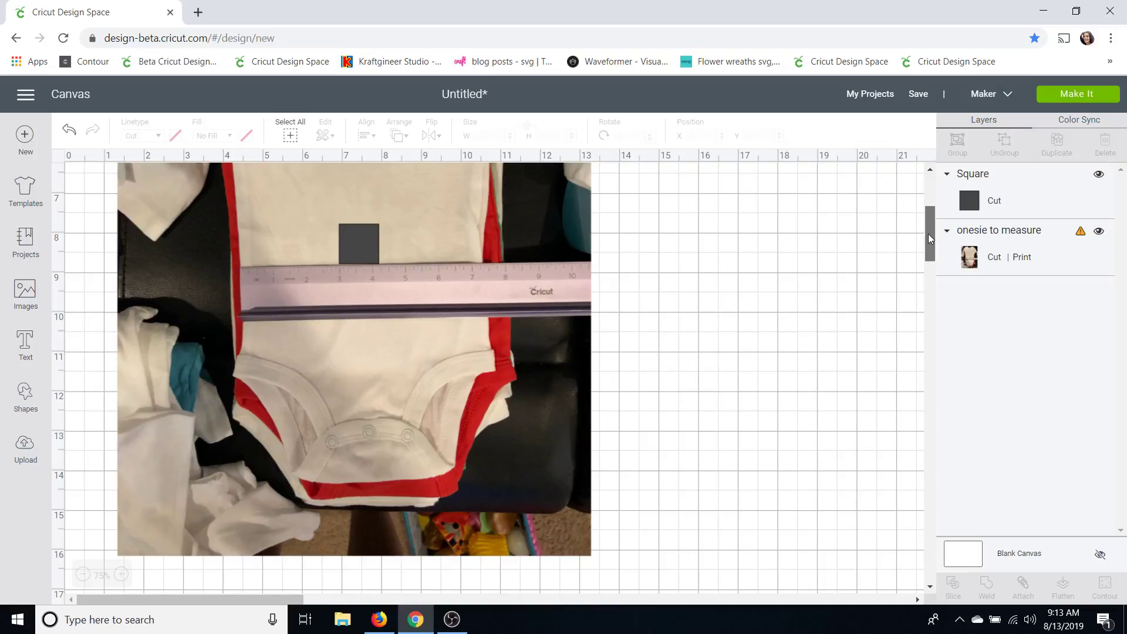
left_click_drag(927, 233, 927, 239)
Enlarge the photo again and recheck the 1-inch square against the ruler
left_click(529, 380)
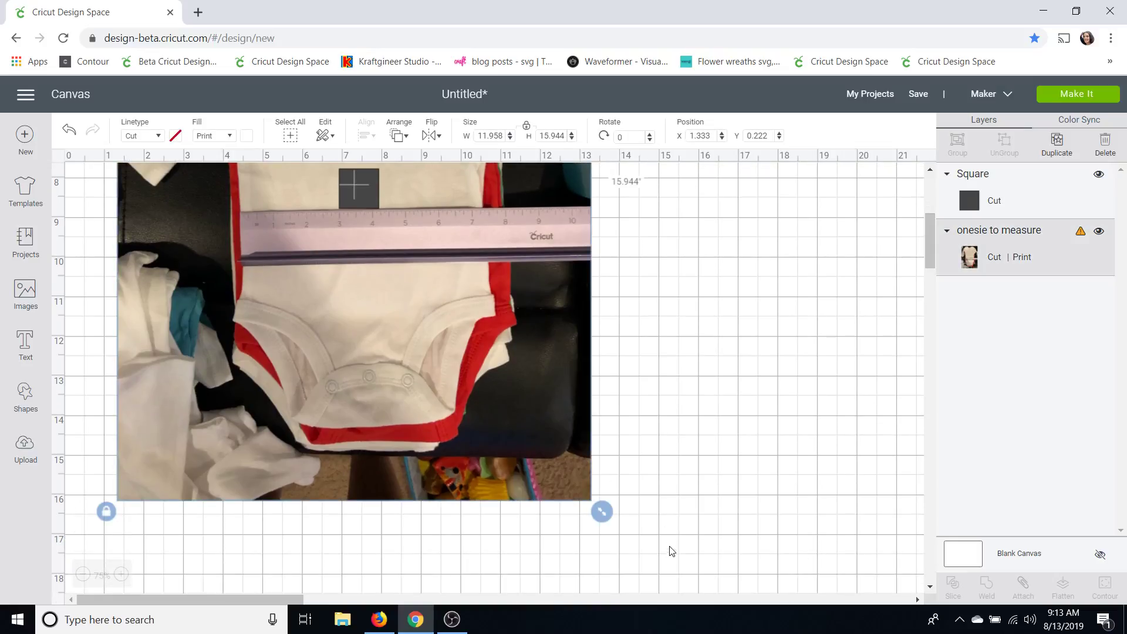
left_click_drag(603, 509, 658, 584)
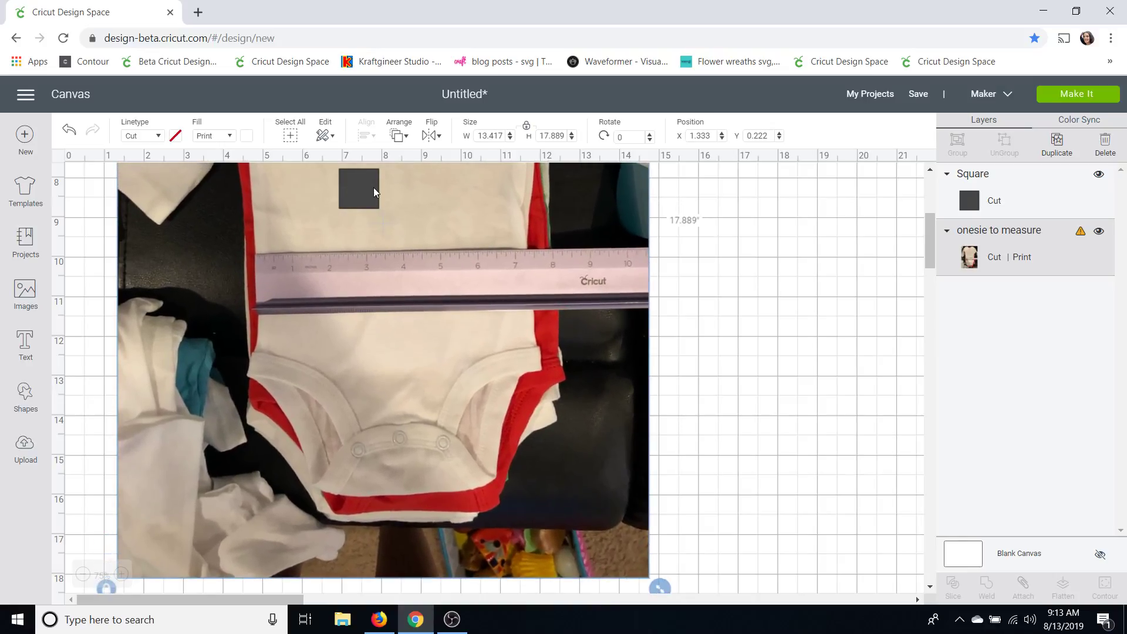
left_click_drag(374, 188, 405, 236)
left_click(816, 298)
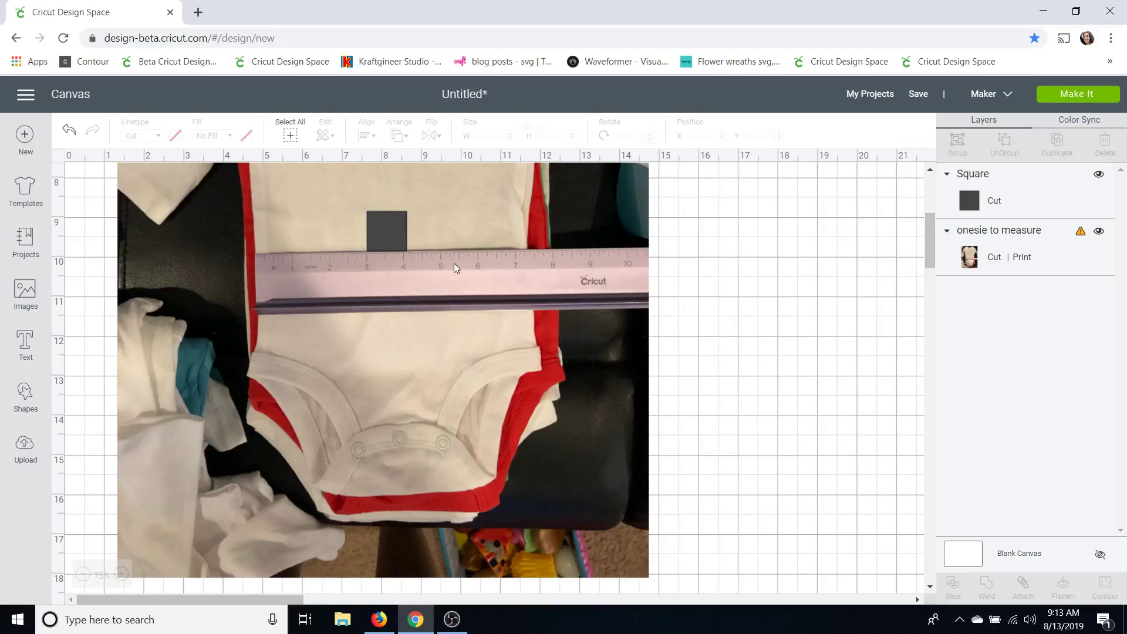
Enlarge the photo once more, compare the square with the ruler, then delete the square
left_click(583, 348)
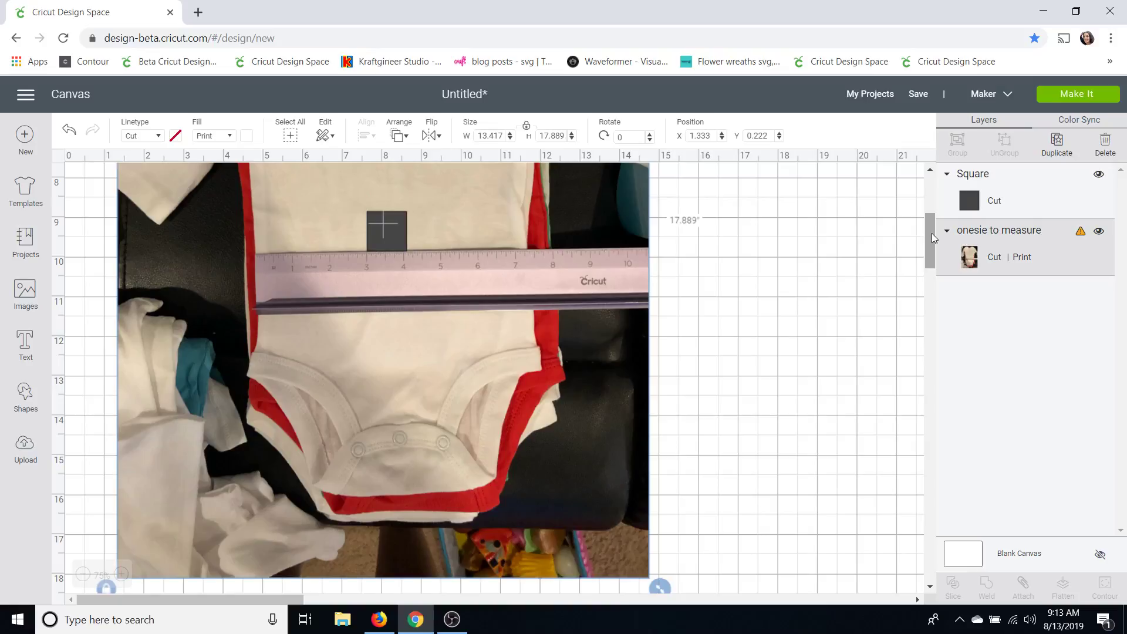
left_click_drag(931, 234, 931, 241)
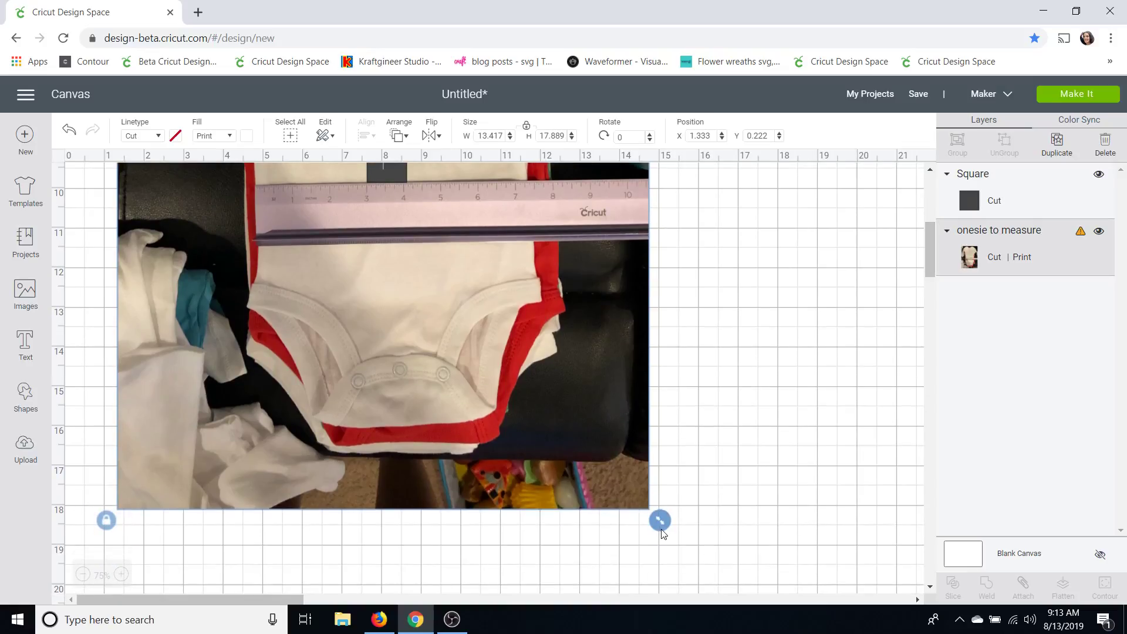
left_click_drag(661, 531, 689, 557)
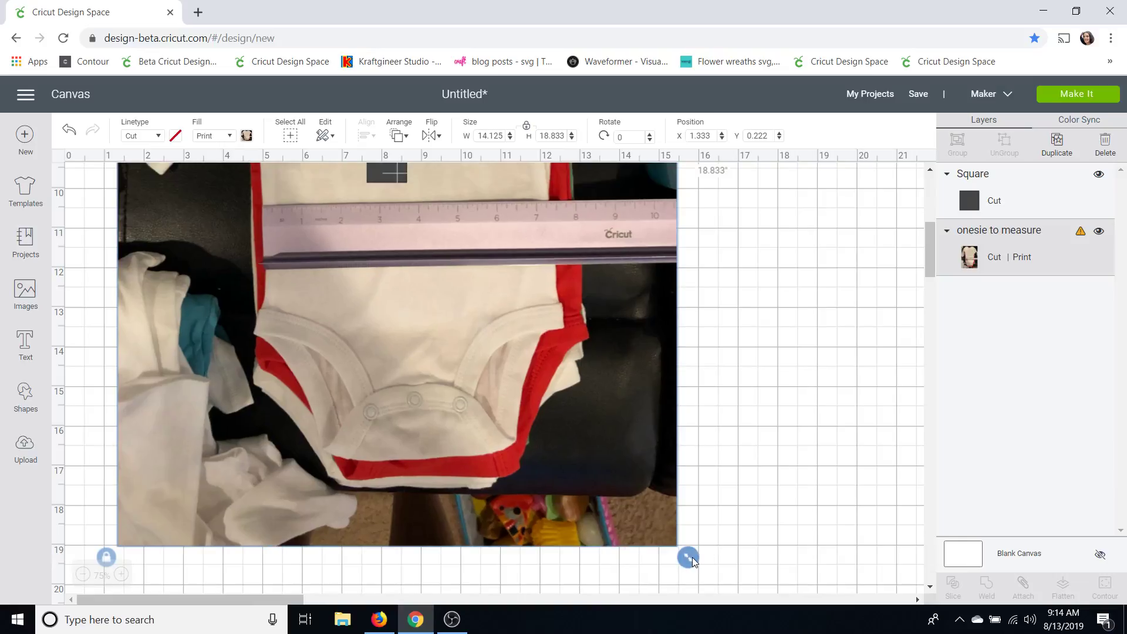
left_click_drag(380, 172, 393, 195)
left_click(735, 257)
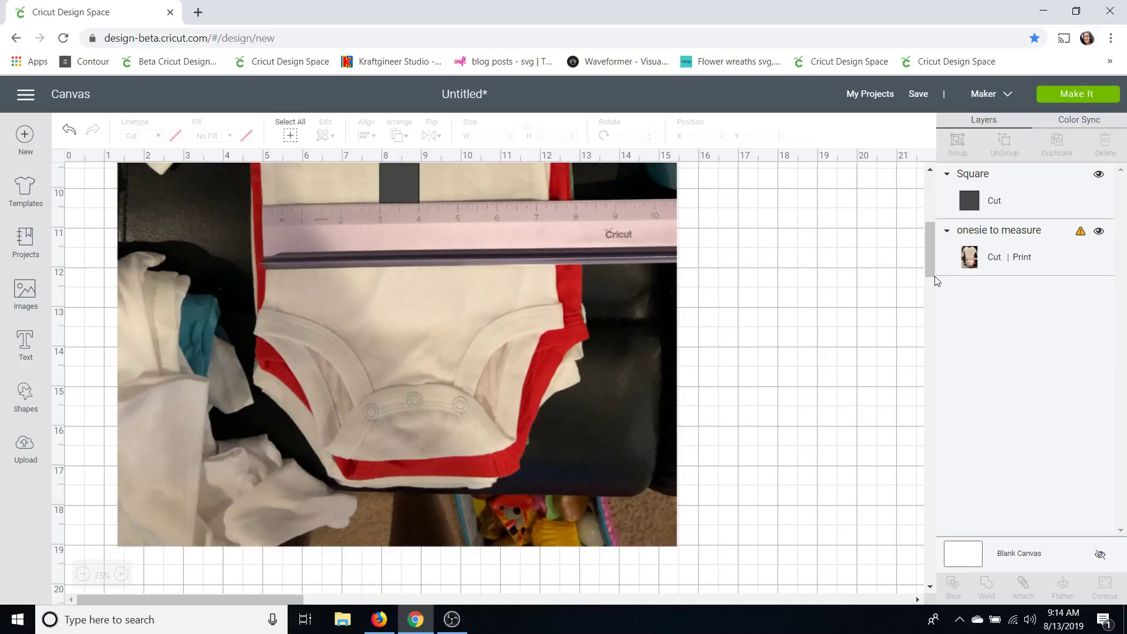
left_click_drag(931, 265, 933, 230)
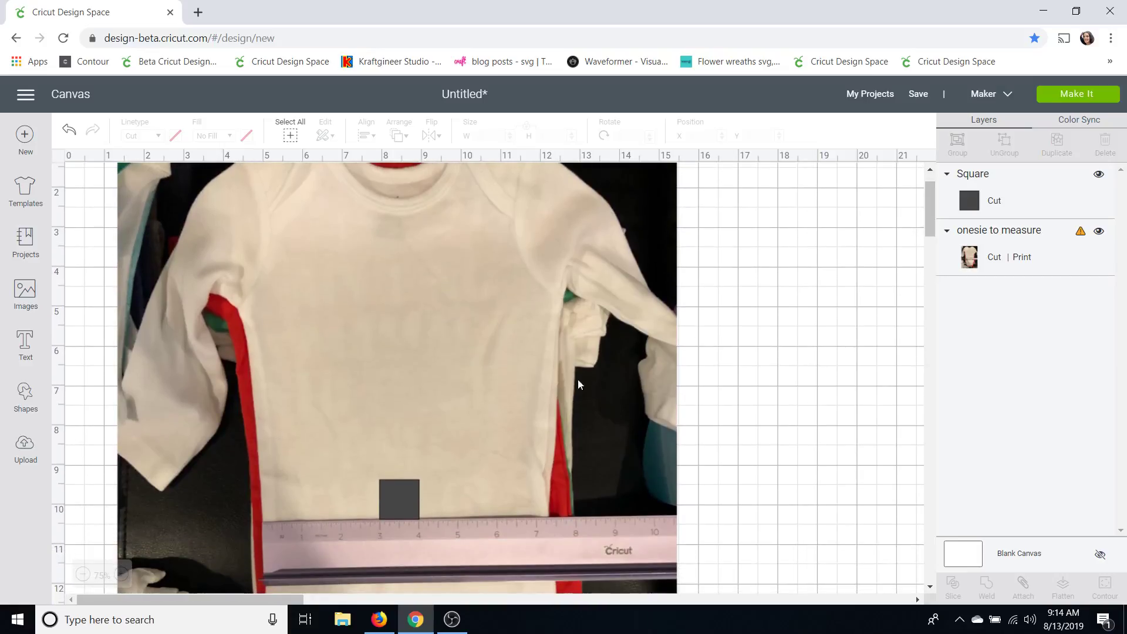
left_click(402, 508)
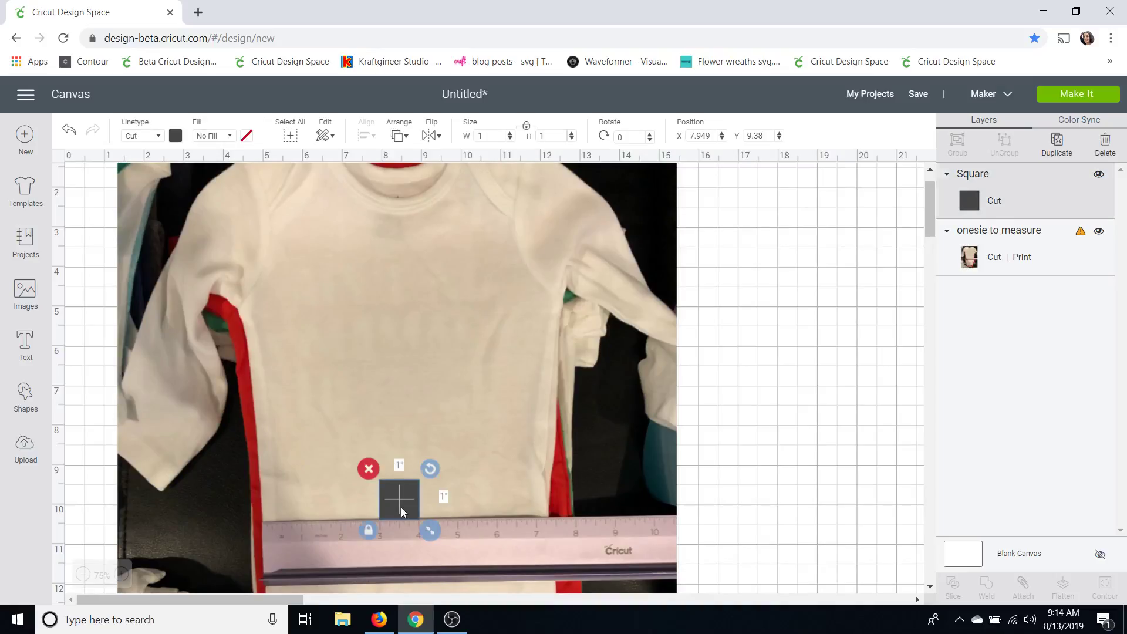
key("Delete")
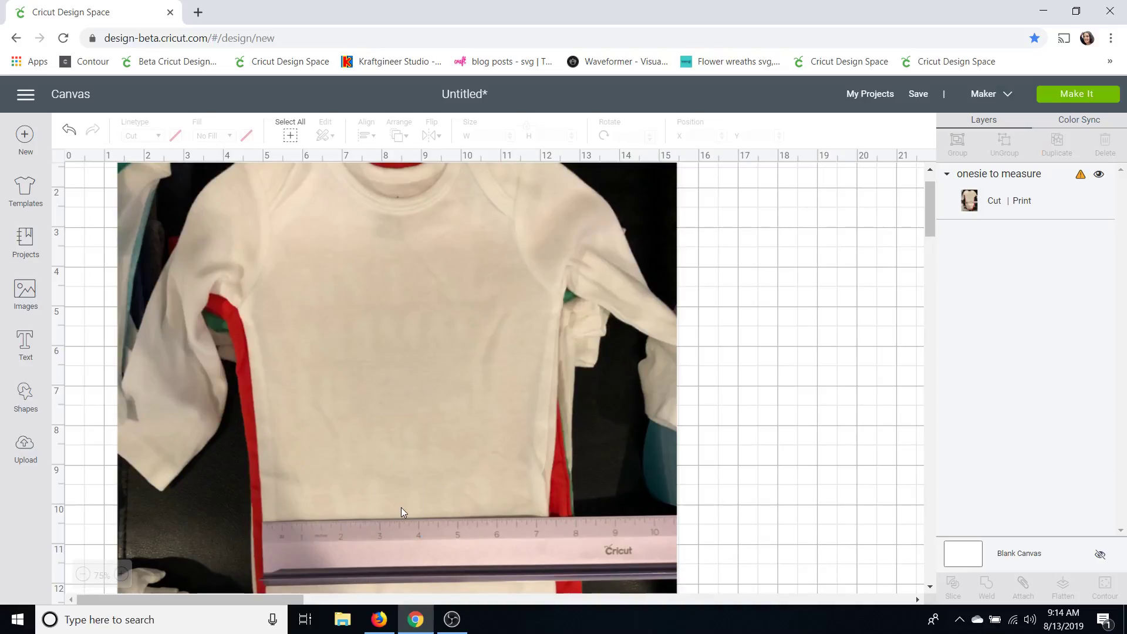
Search the image library for 'stethoscope' and insert the uploaded stethoscope image
left_click(25, 294)
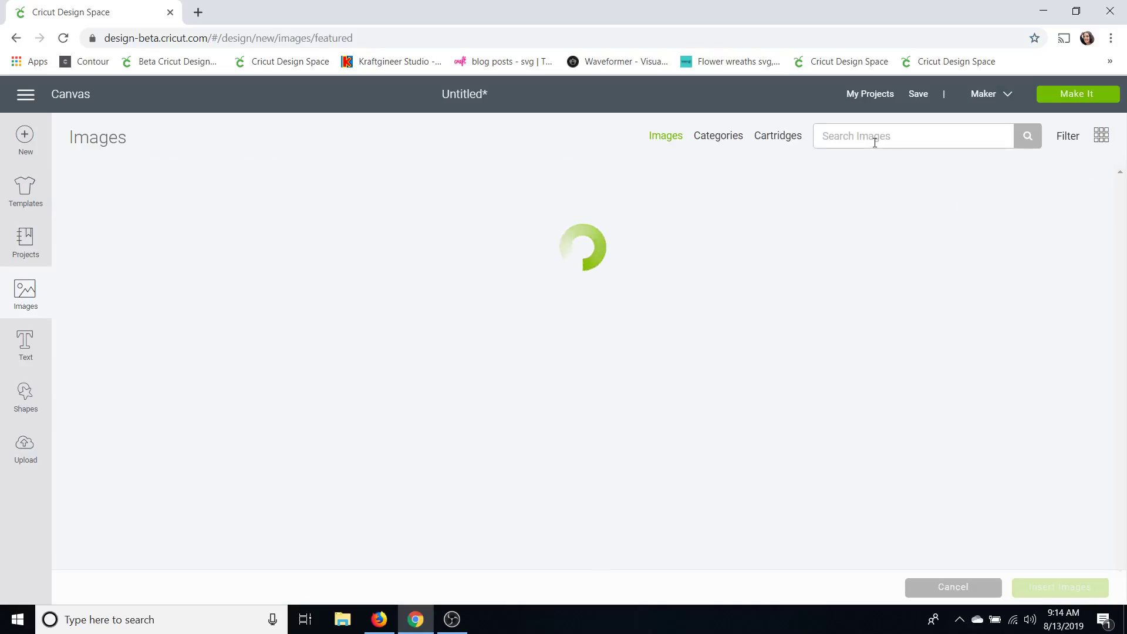
left_click(874, 142)
type("ste")
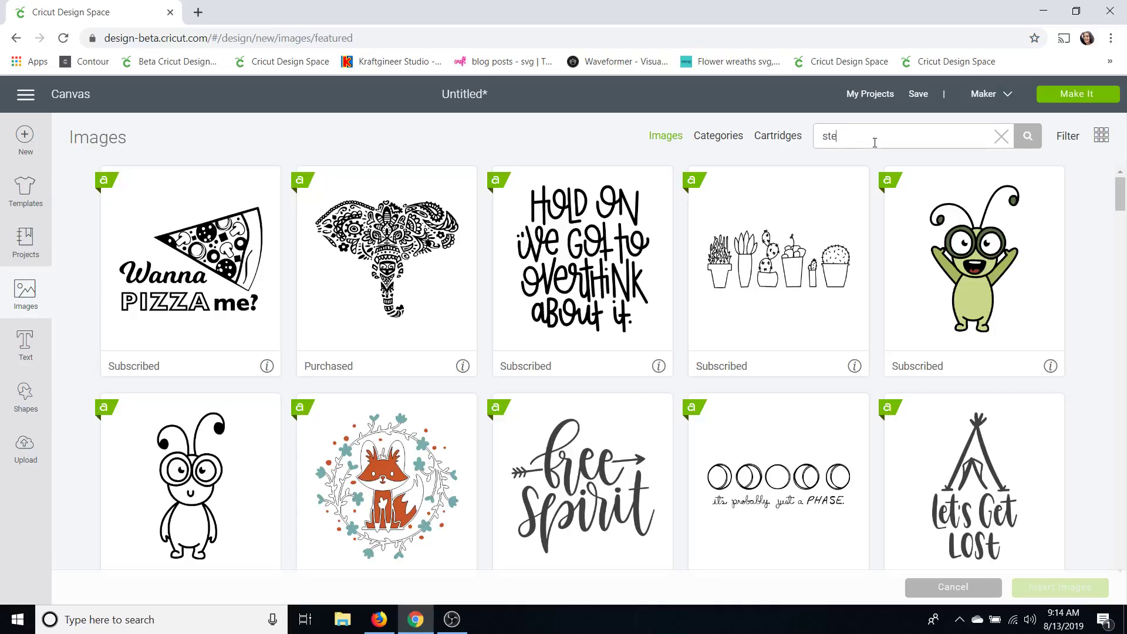
type("thoscope")
key("Return")
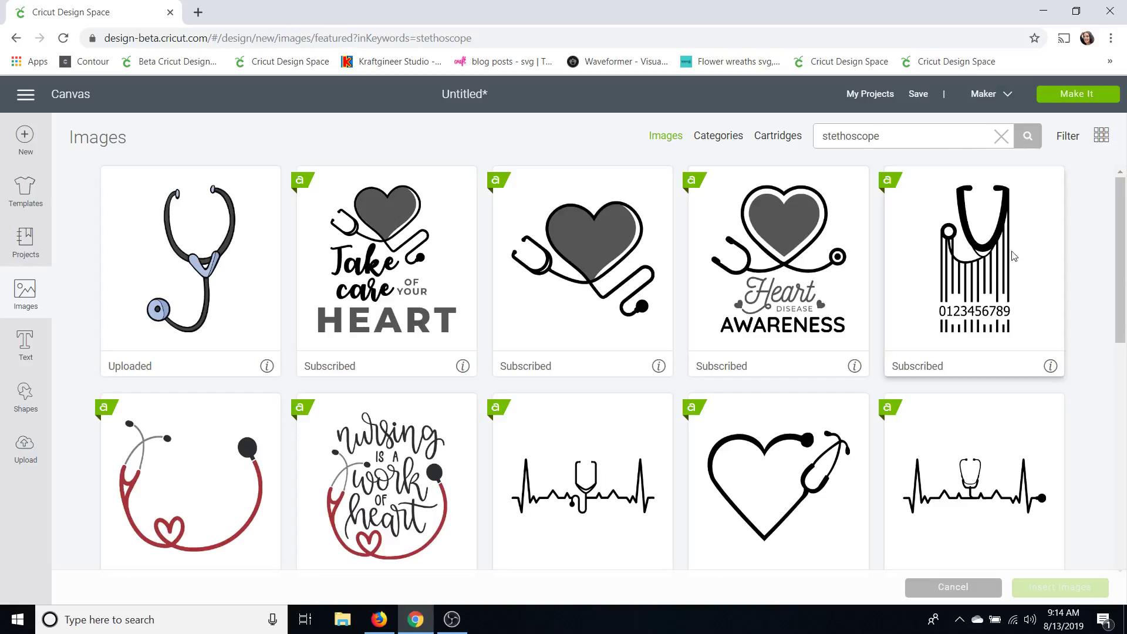
left_click_drag(1121, 213, 1113, 148)
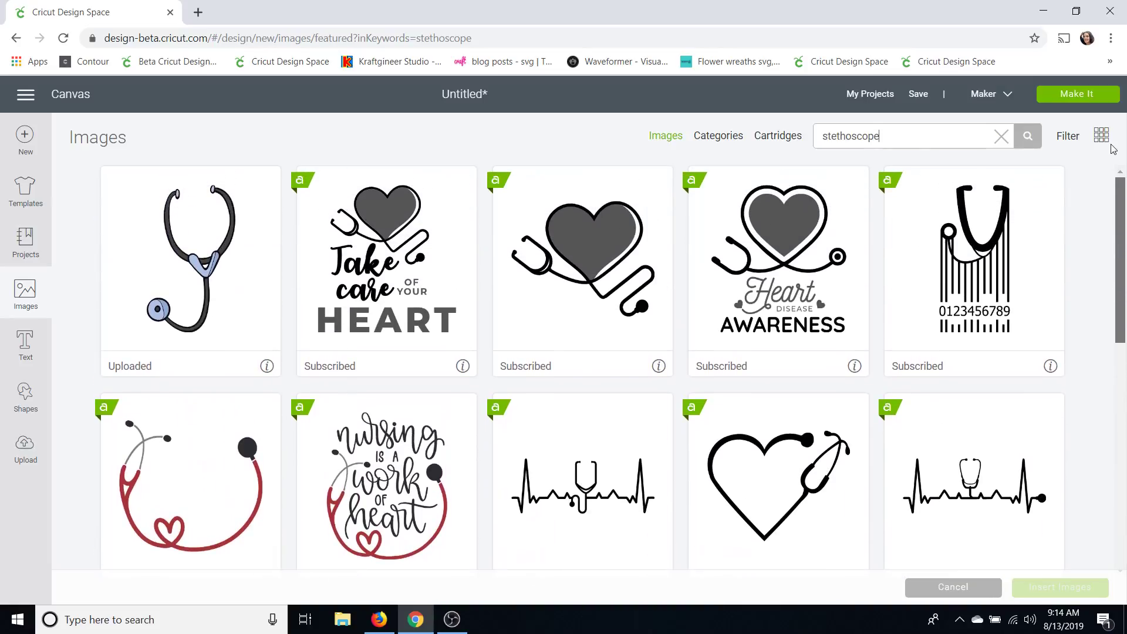
left_click(190, 252)
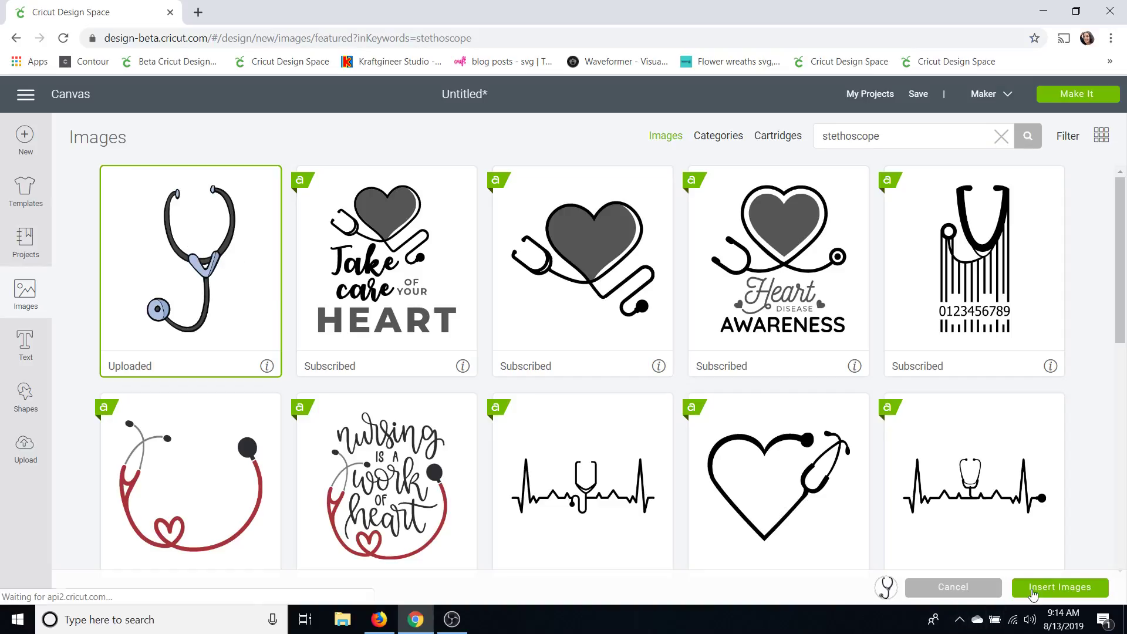
left_click(1033, 587)
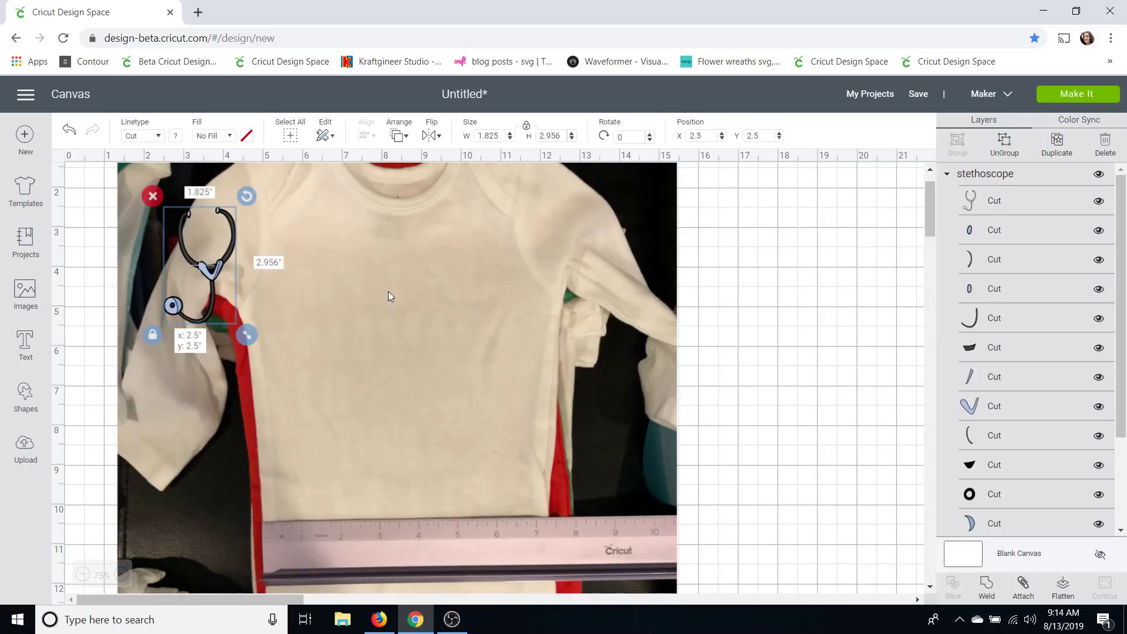
Move the stethoscope right, enlarge it to 4.34 × 7.03 in, and ungroup it
left_click_drag(389, 291, 716, 304)
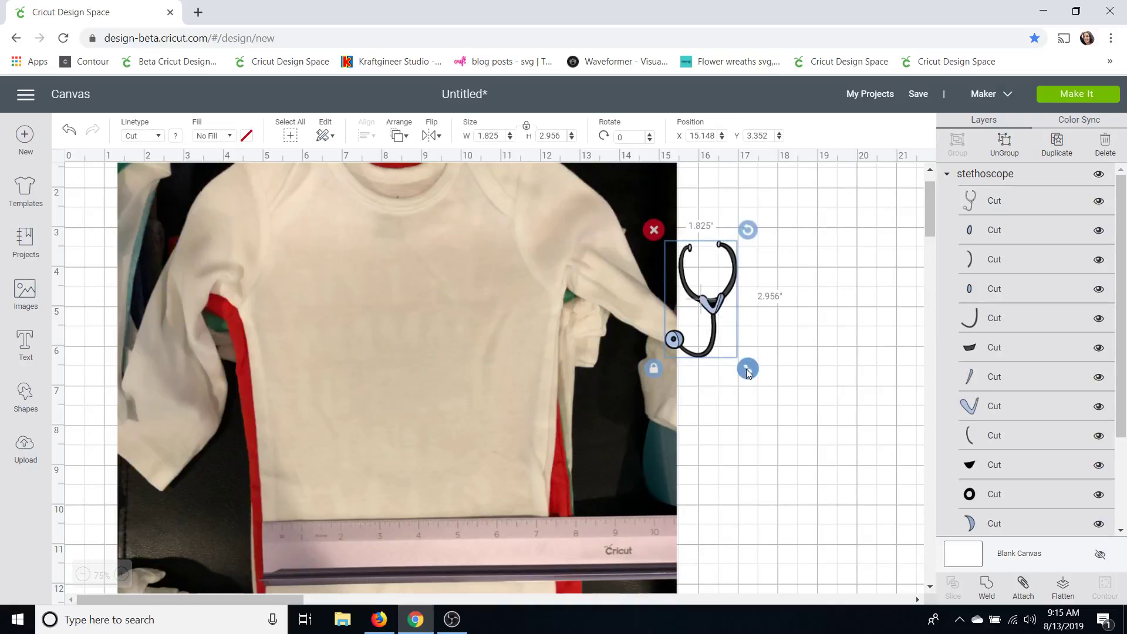
left_click_drag(747, 373, 864, 534)
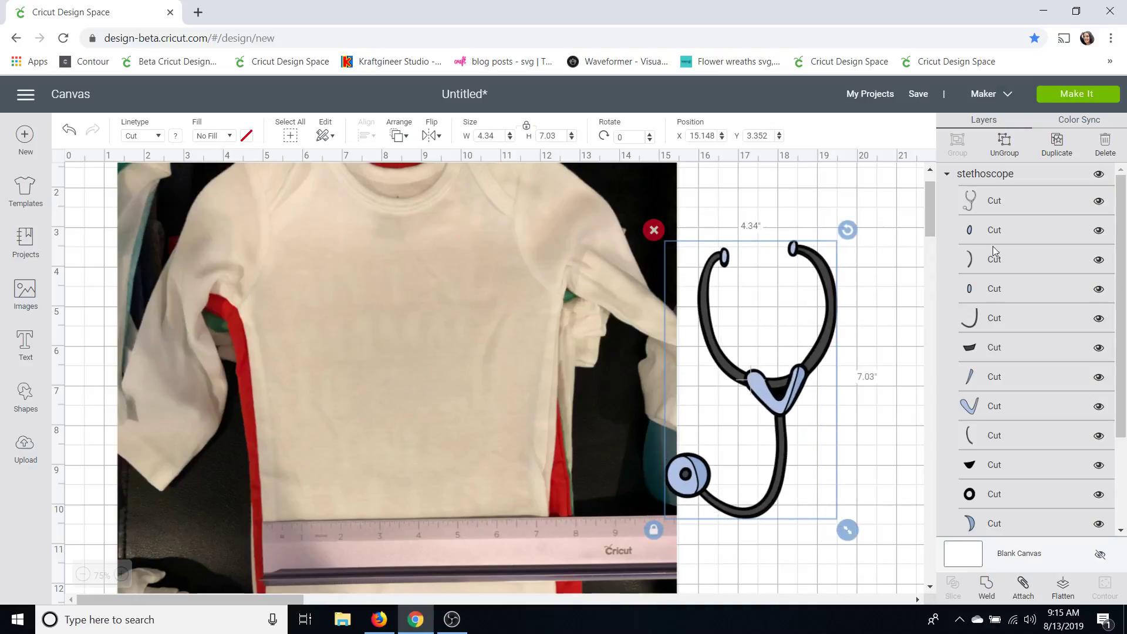
left_click(1005, 144)
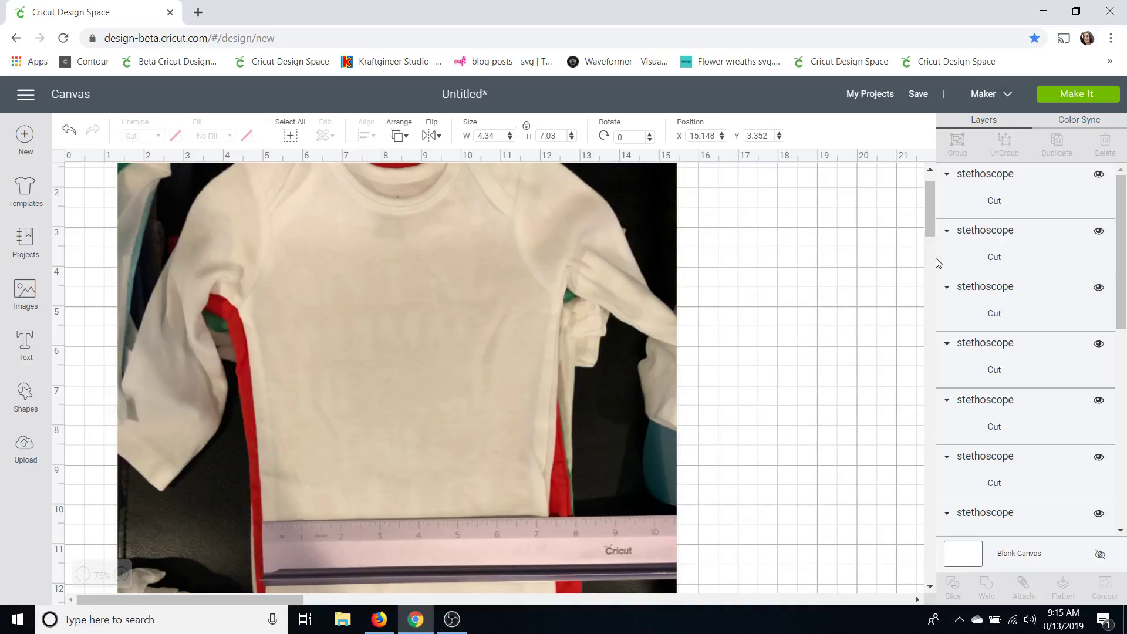
Pull the black outline layer aside and delete the grey stethoscope pieces
left_click(784, 412)
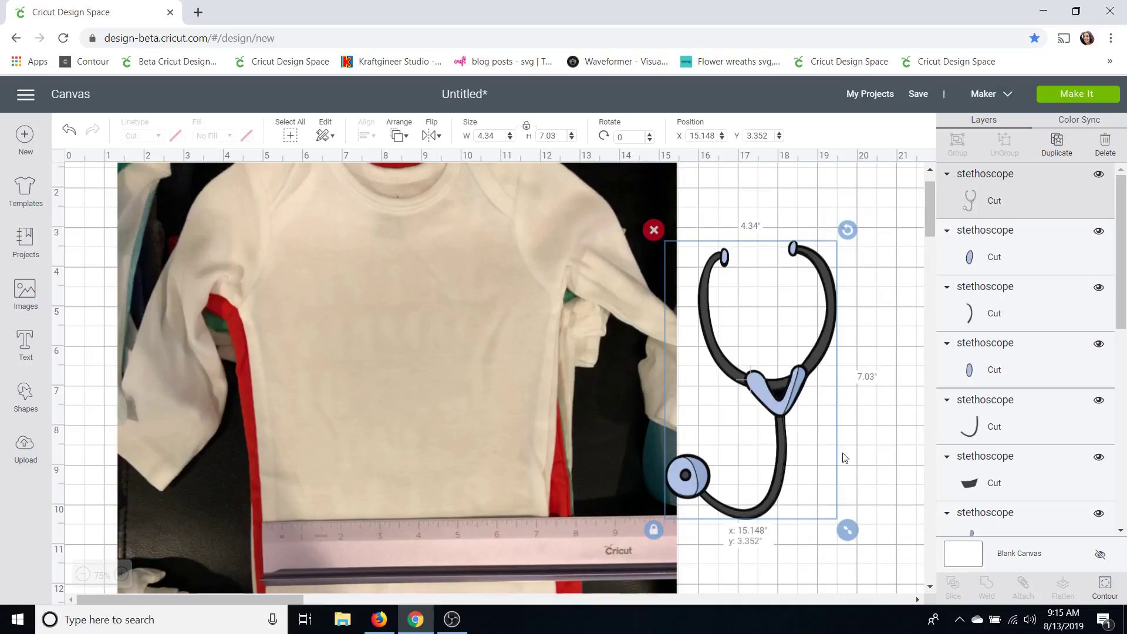
left_click_drag(844, 457, 888, 461)
left_click_drag(739, 403, 555, 350)
left_click_drag(875, 254, 766, 536)
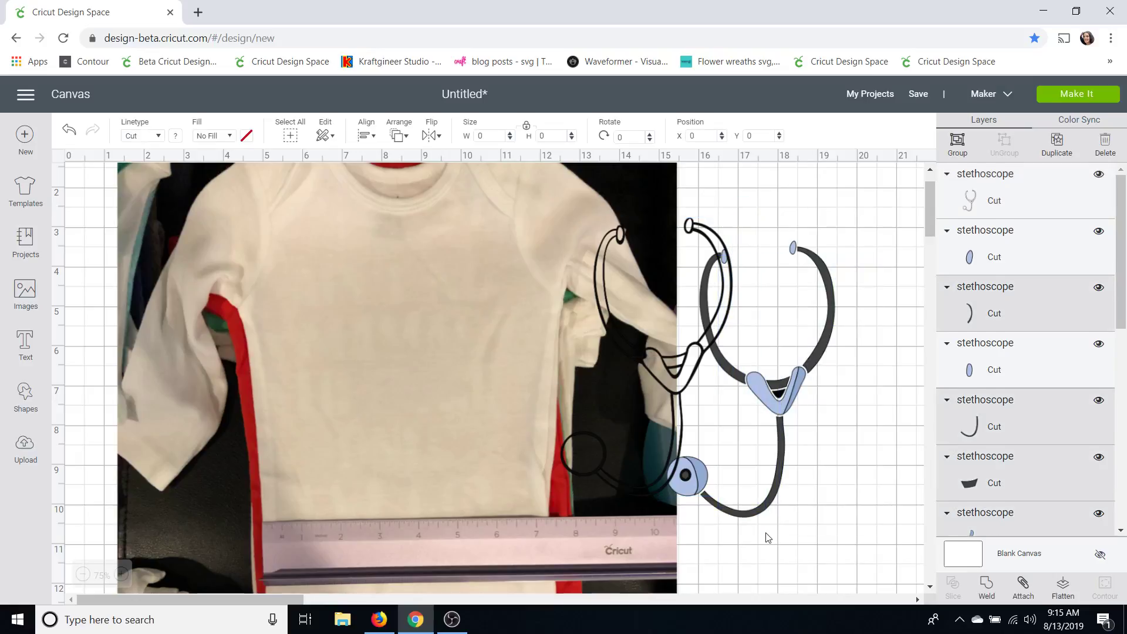
key("Delete")
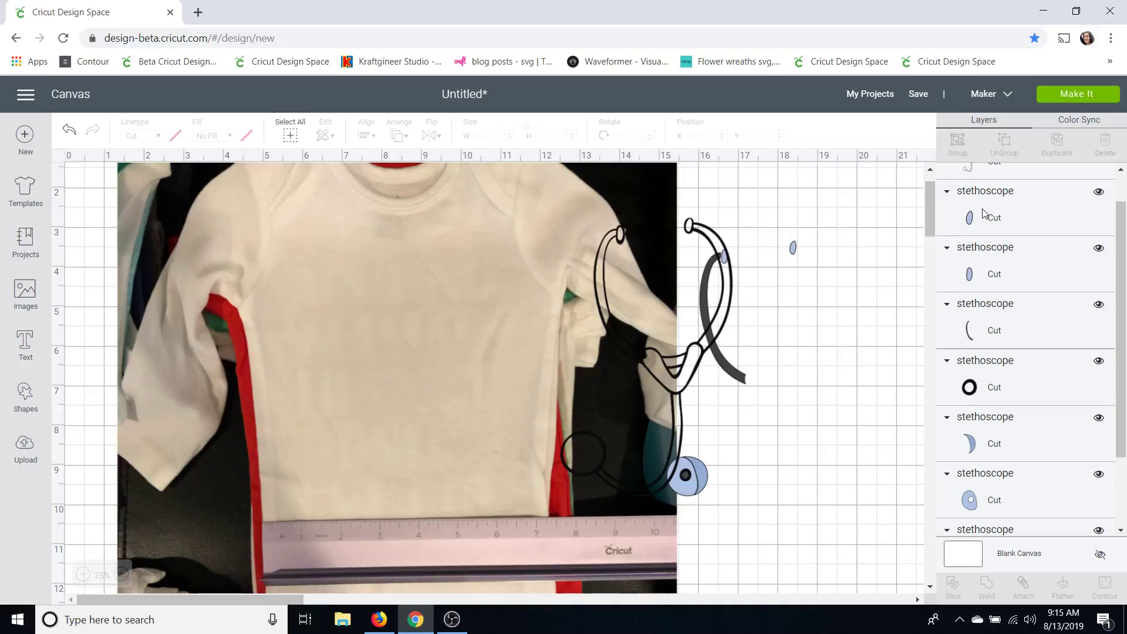
Delete the remaining oval, ring, crescent and other coloured leftover pieces
left_click(984, 213)
key("Delete")
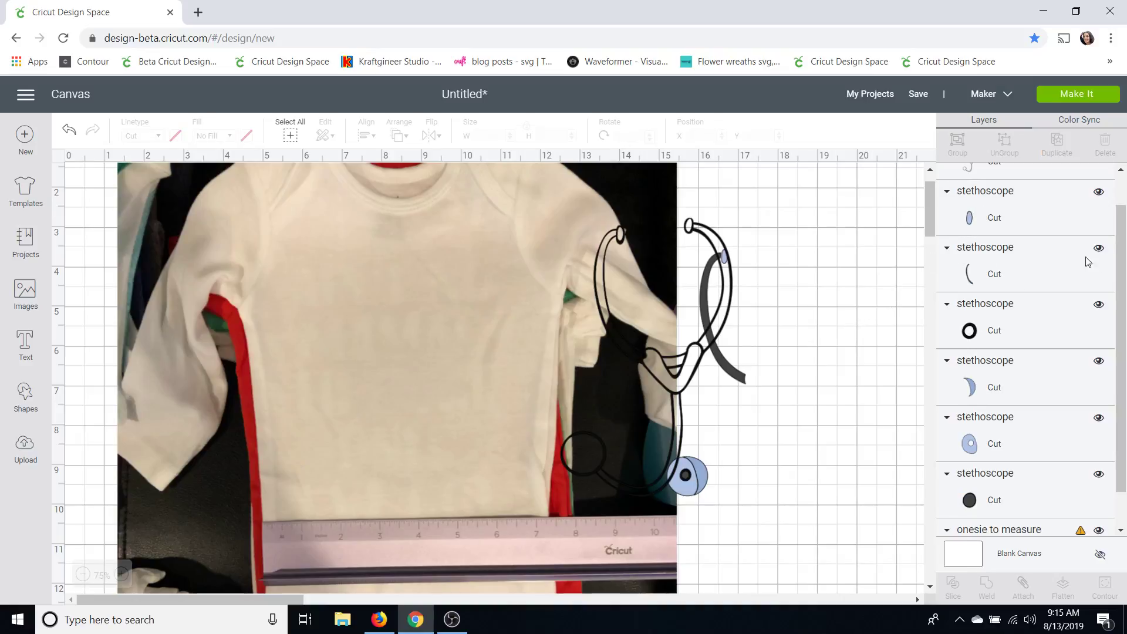
scroll(1033, 176, "up", 1)
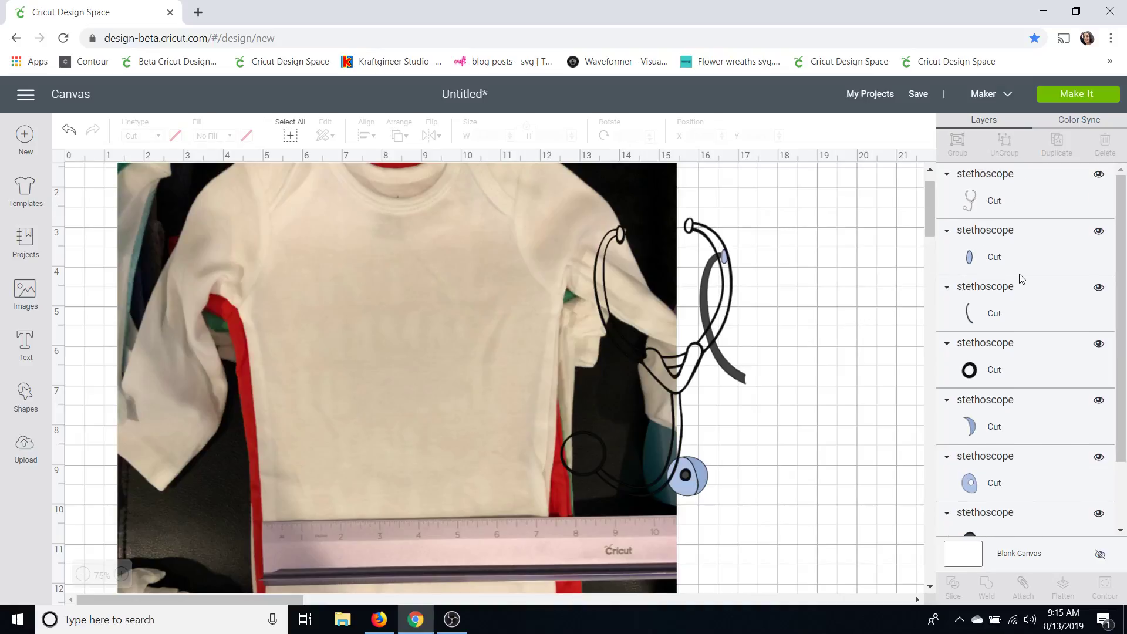
left_click(1018, 316)
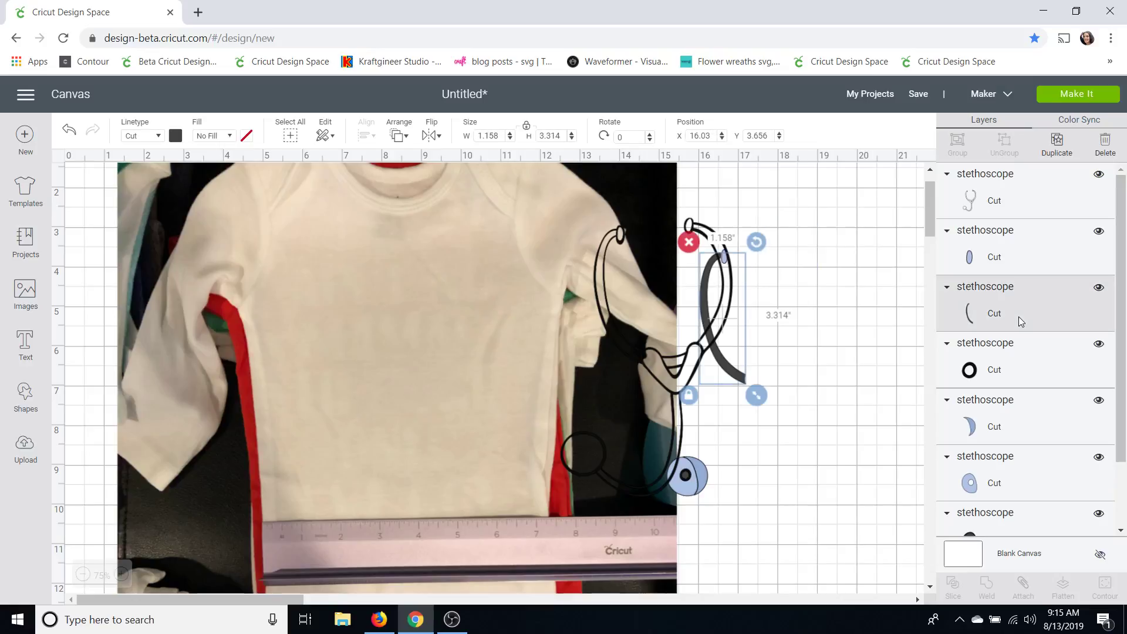
left_click(1012, 234, "shift")
left_click(1012, 347, "shift")
left_click(1021, 418, "shift")
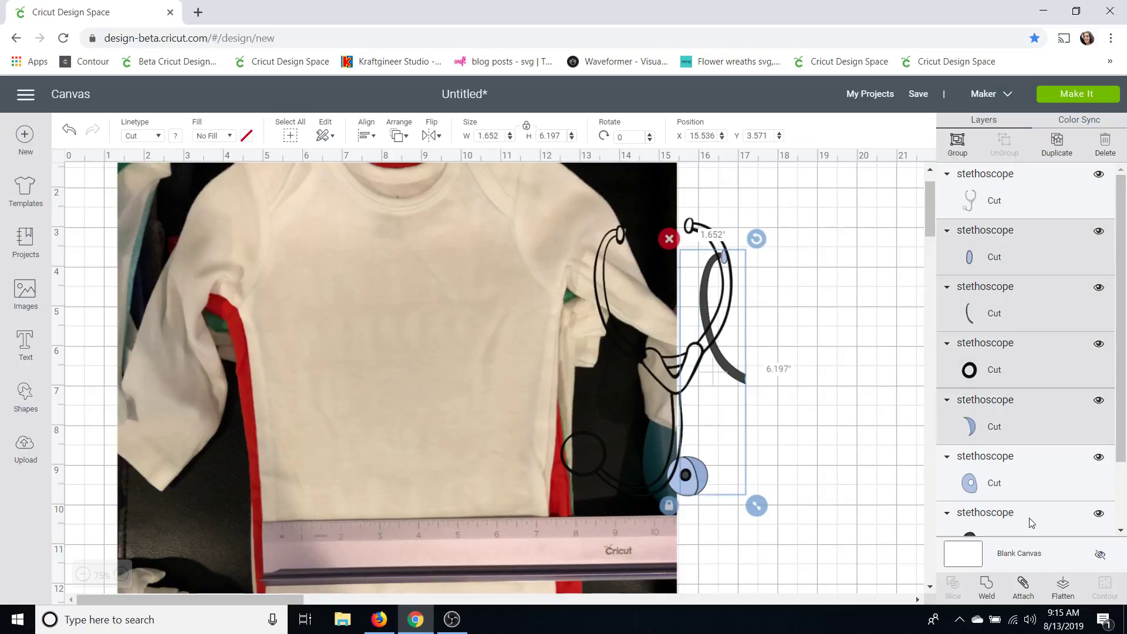
left_click(1029, 518, "shift")
left_click(1015, 480, "shift")
key("Delete")
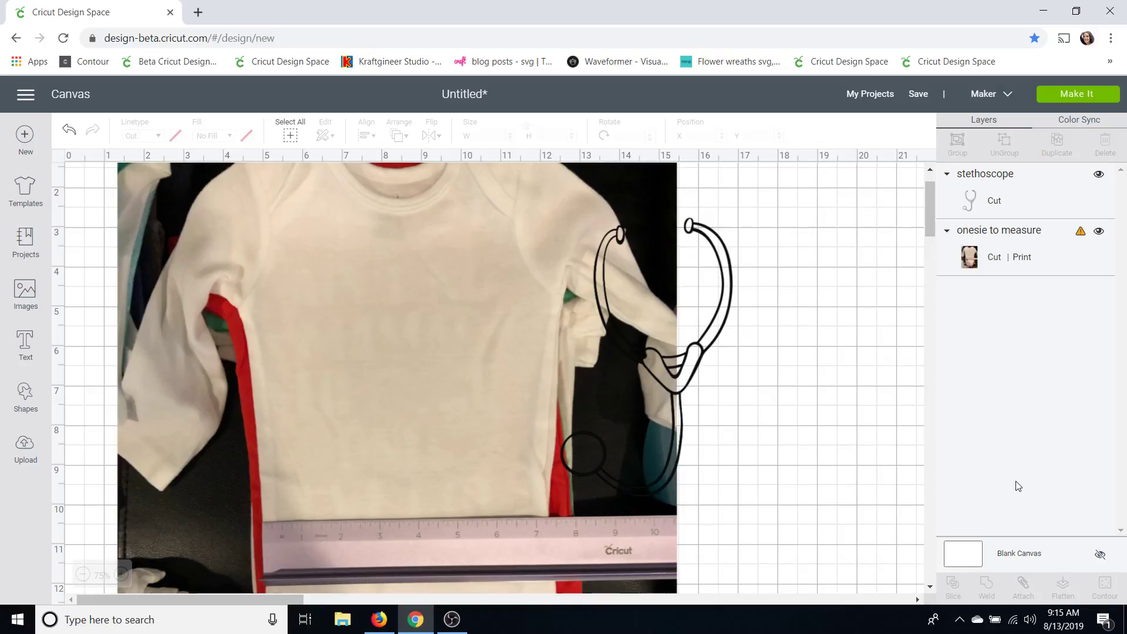
Drag the outline stethoscope onto the onesie's chest at X 6.148, Y 2.889
left_click_drag(590, 310, 421, 307)
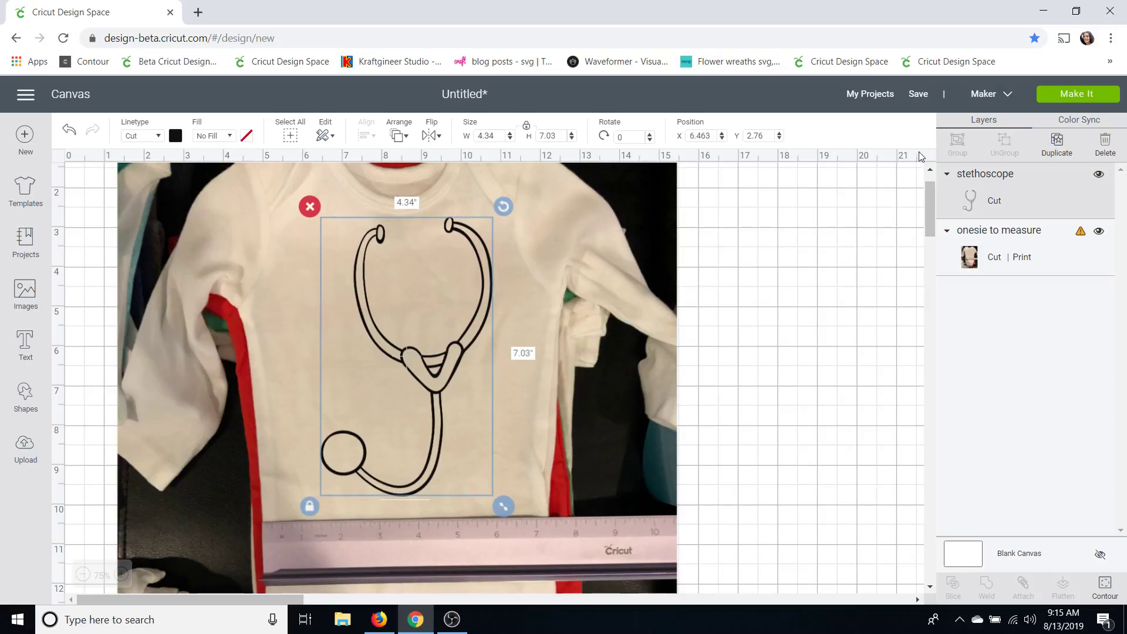
left_click_drag(931, 201, 932, 199)
left_click_drag(421, 374, 410, 379)
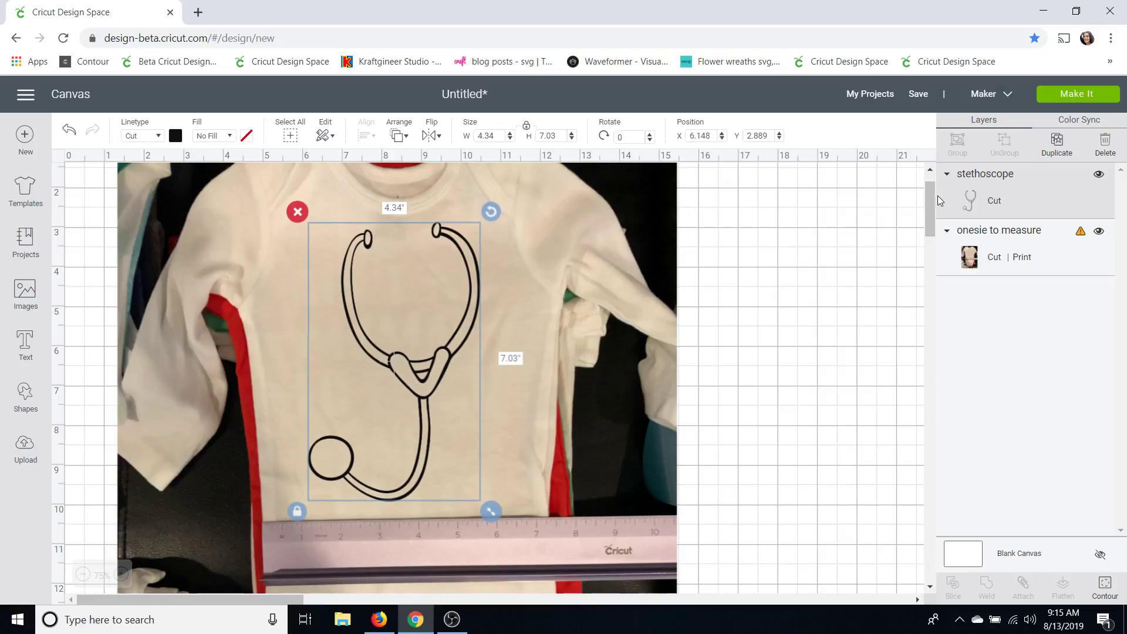
scroll(924, 227, "up", 1)
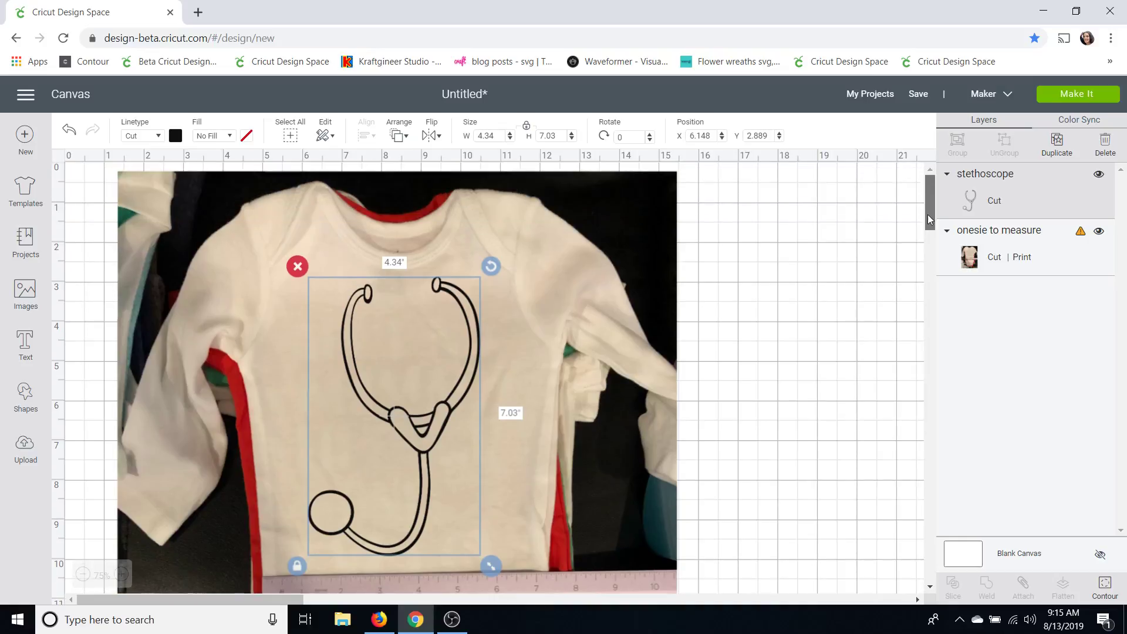
left_click_drag(924, 229, 927, 248)
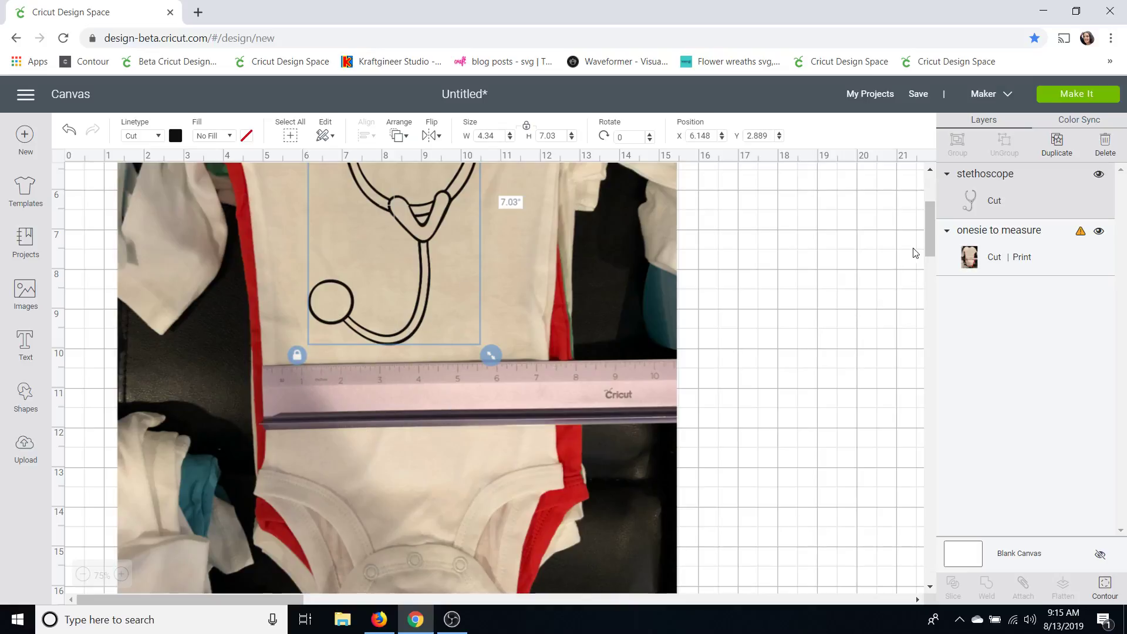
left_click_drag(927, 248, 933, 221)
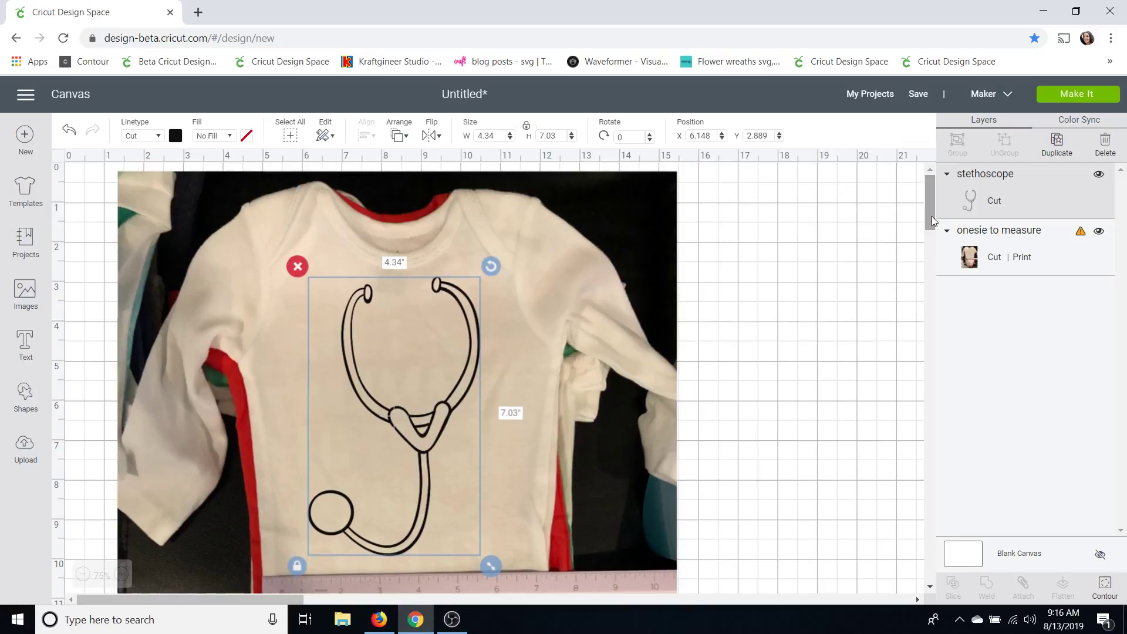